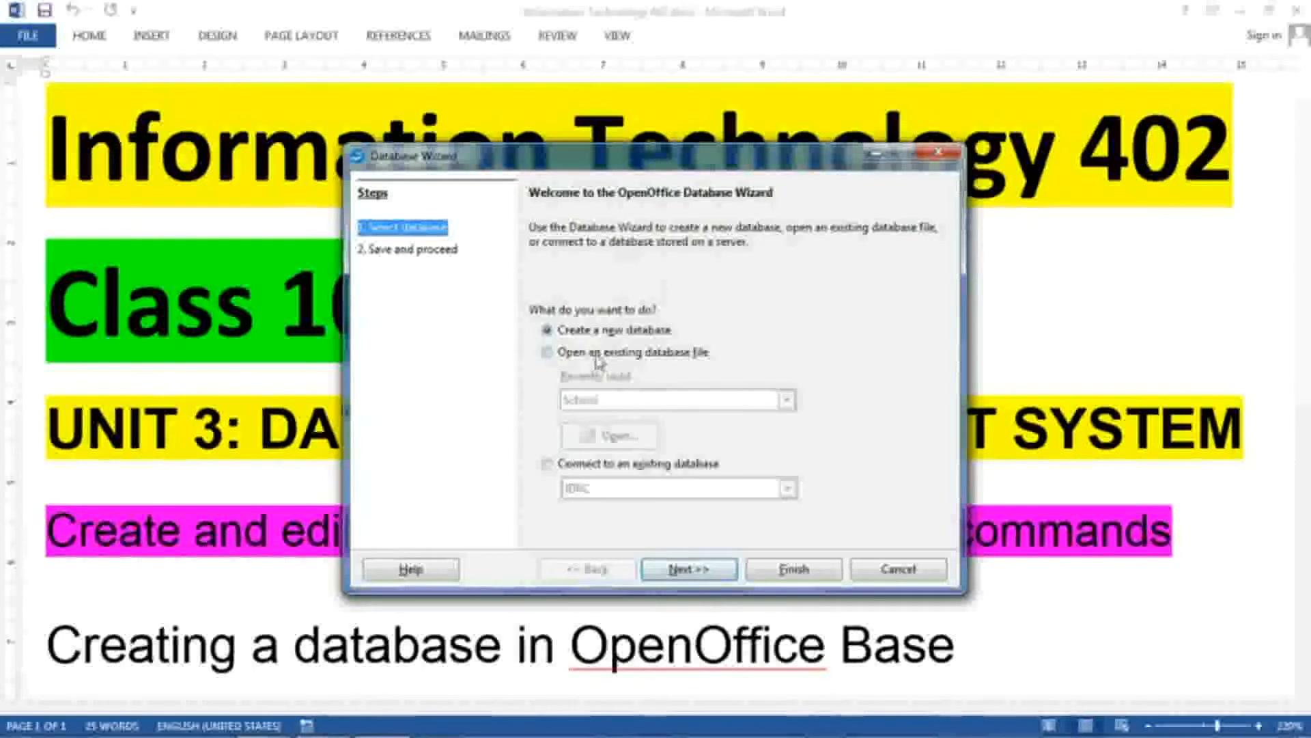
Step: Choose to create a new database in the wizard, without registering it, and open it for editing once saved
{"action": "left_click", "coordinate": [599, 356]}
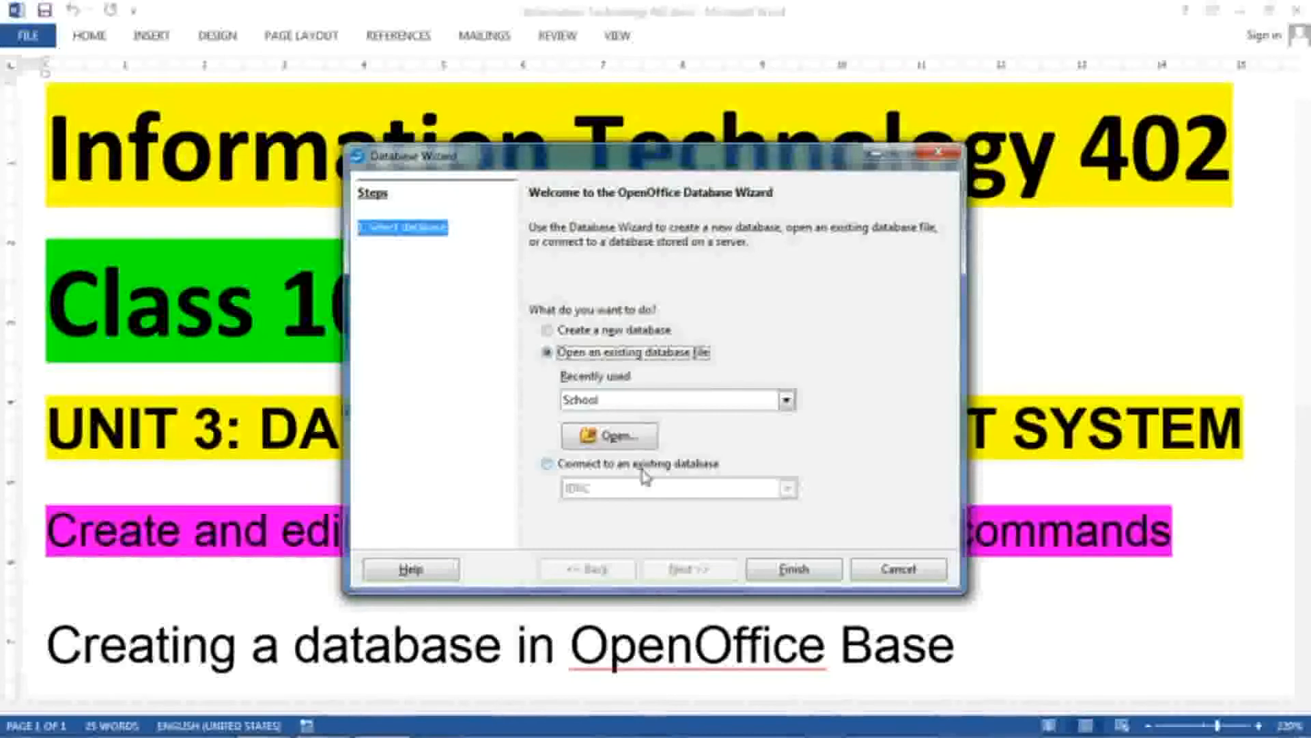
{"action": "left_click", "coordinate": [610, 332]}
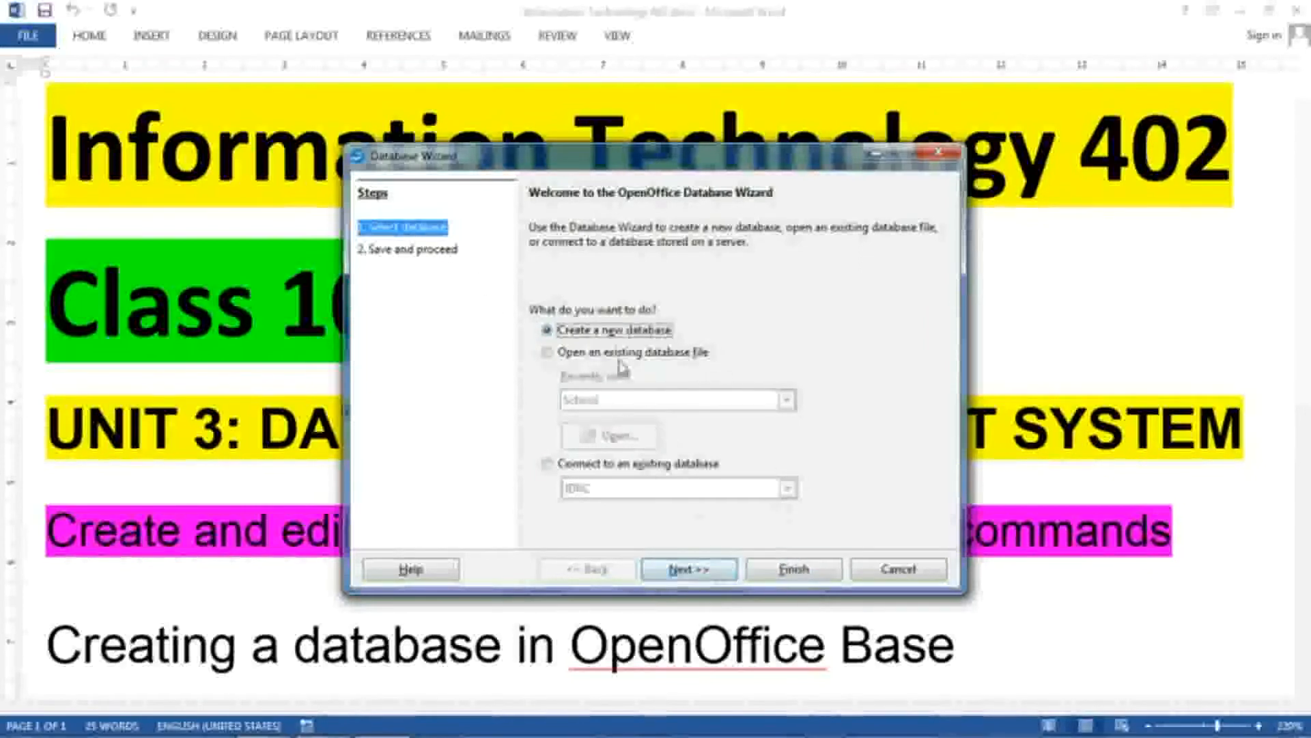
{"action": "left_click", "coordinate": [688, 579]}
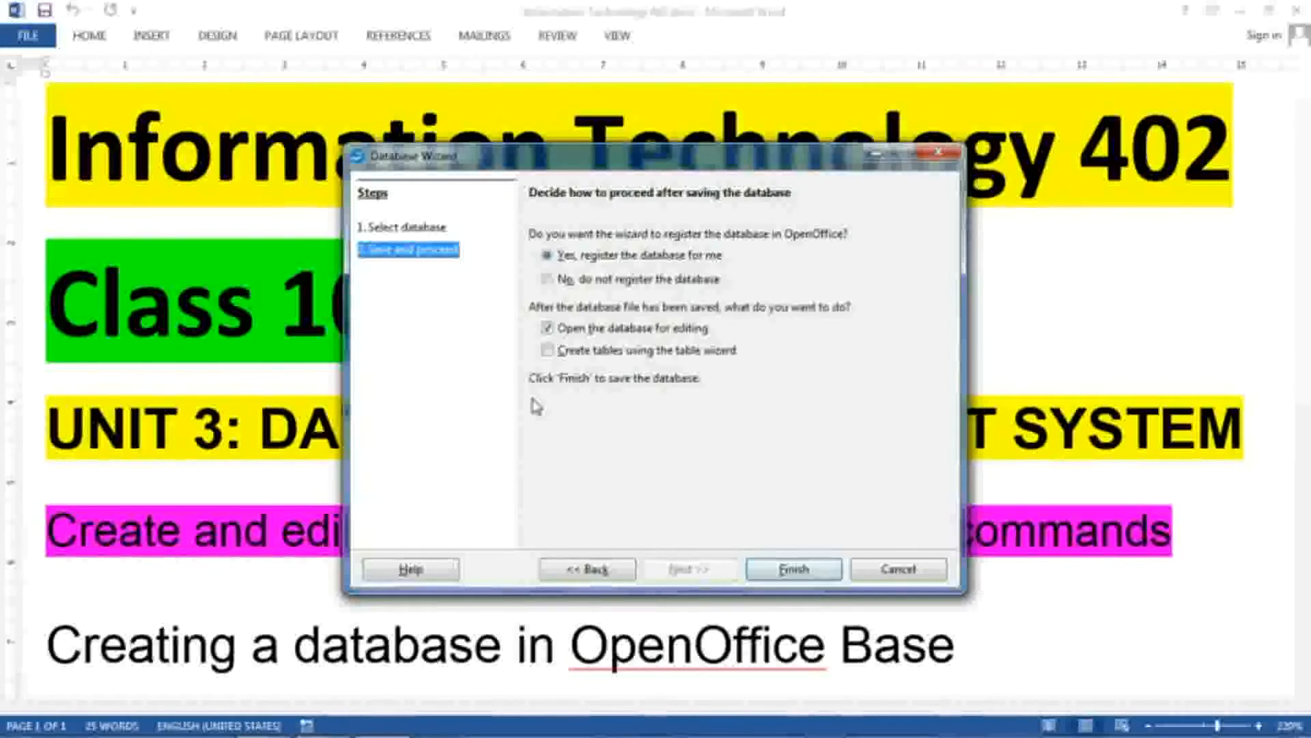
{"action": "left_click", "coordinate": [628, 286]}
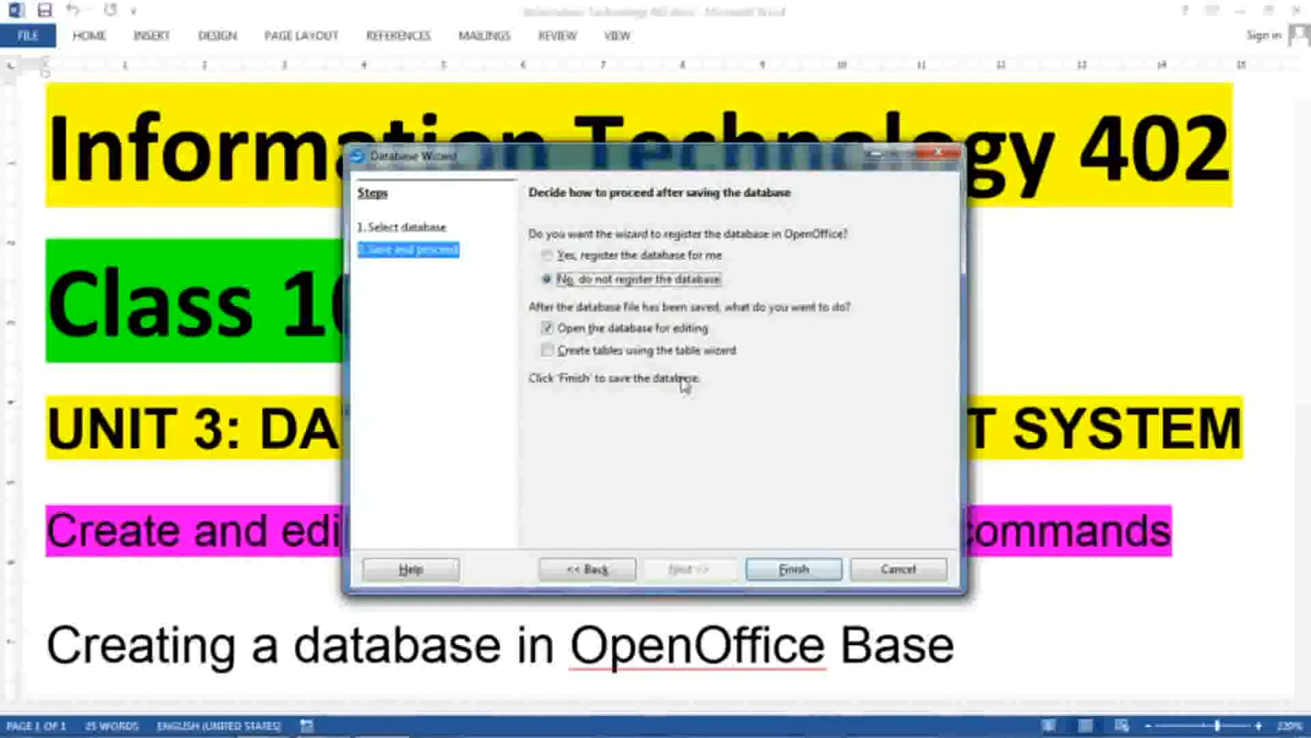
{"action": "left_click", "coordinate": [794, 570]}
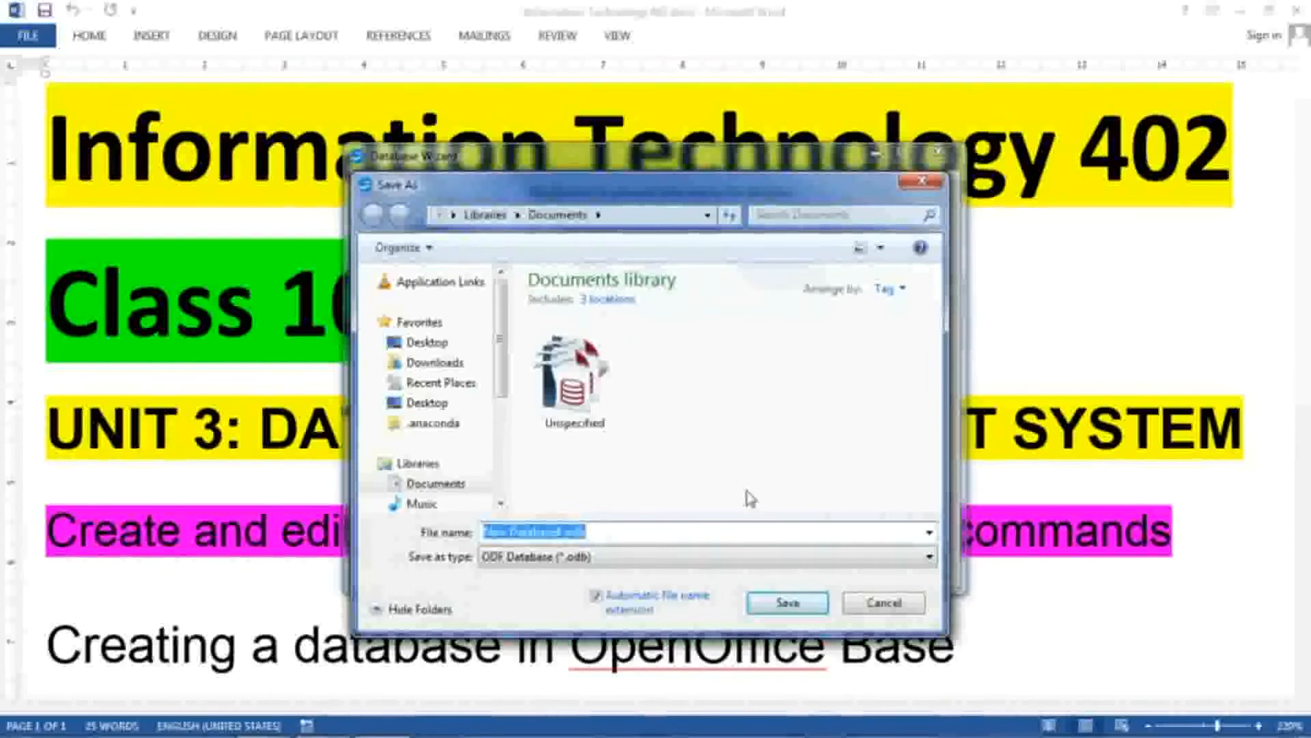
Step: Save the database as school in the Documents library, replacing the existing file
{"action": "type", "text": "sch"}
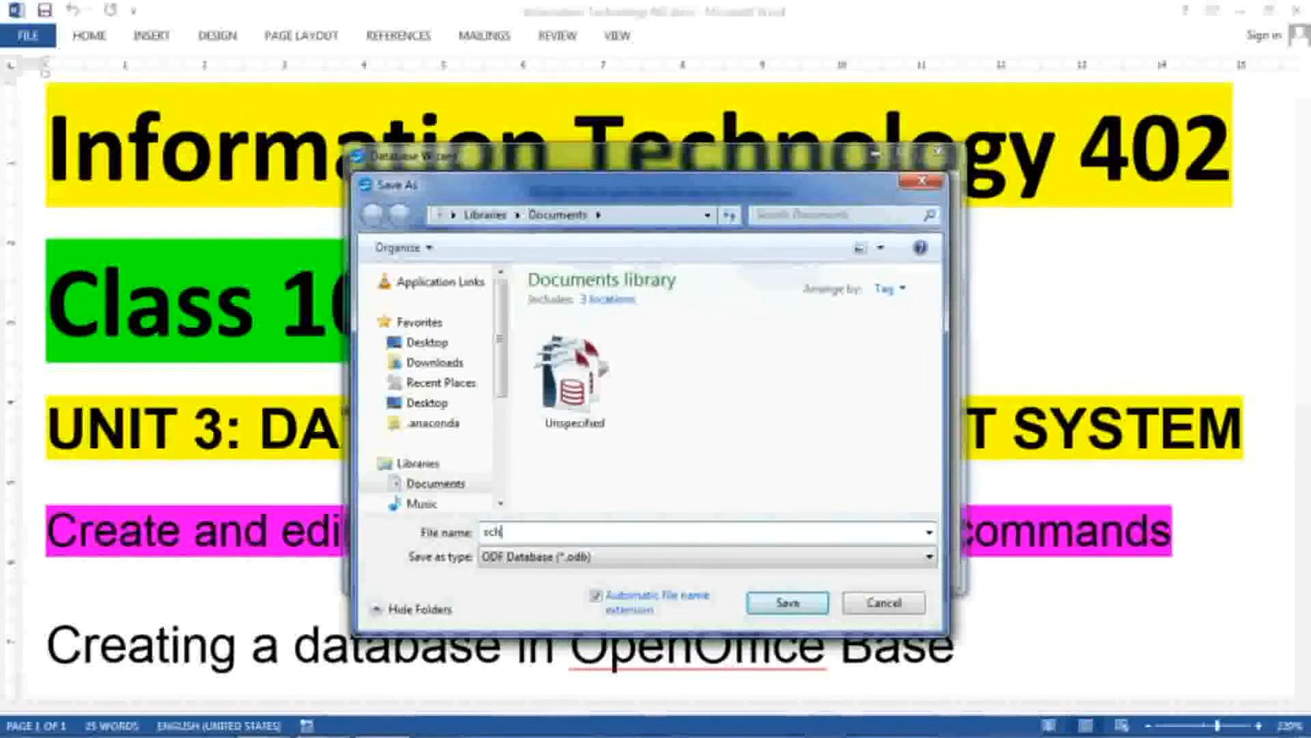
{"action": "type", "text": "ool"}
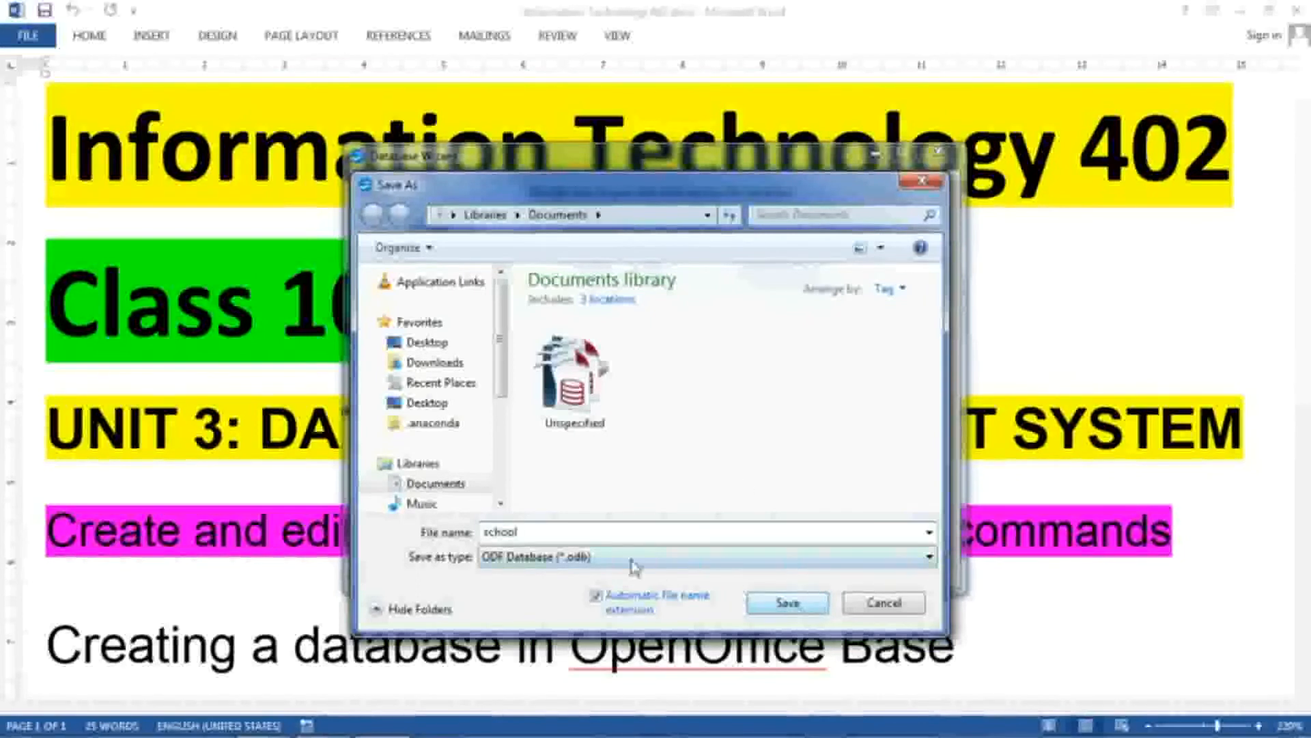
{"action": "left_click", "coordinate": [772, 604]}
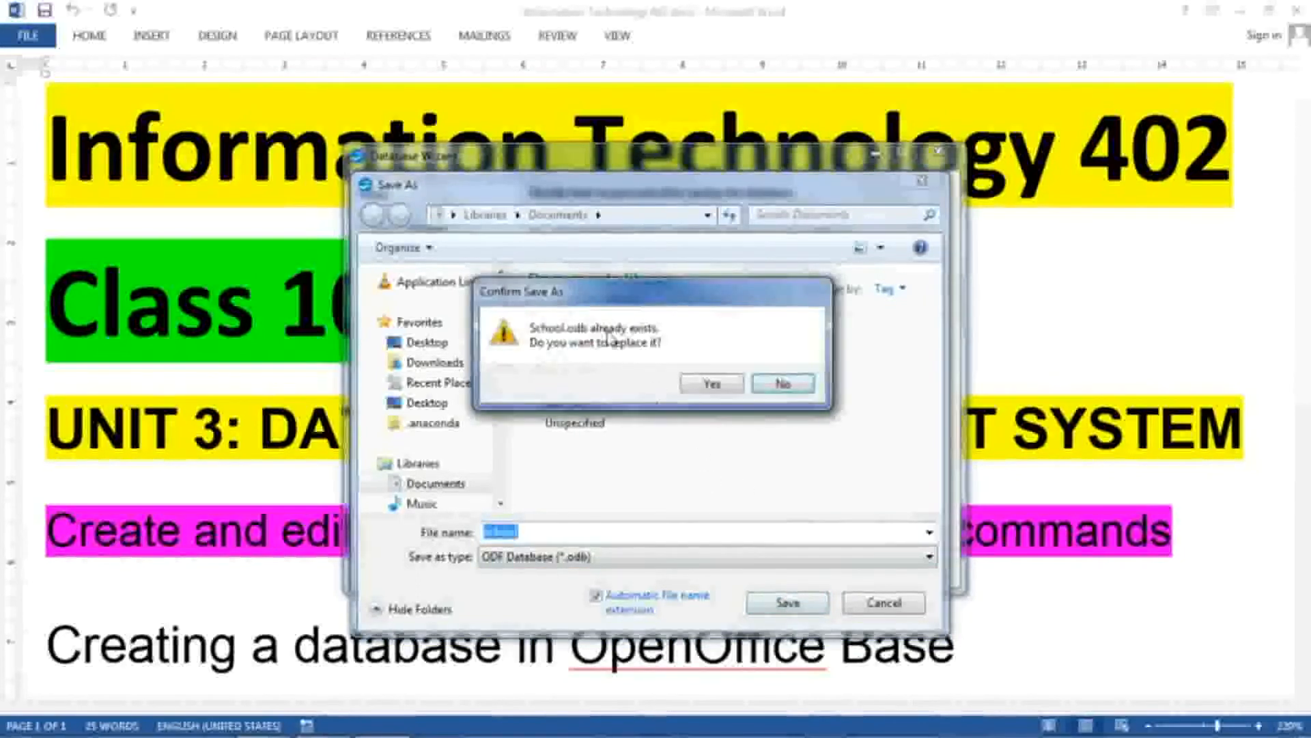
{"action": "left_click", "coordinate": [712, 384]}
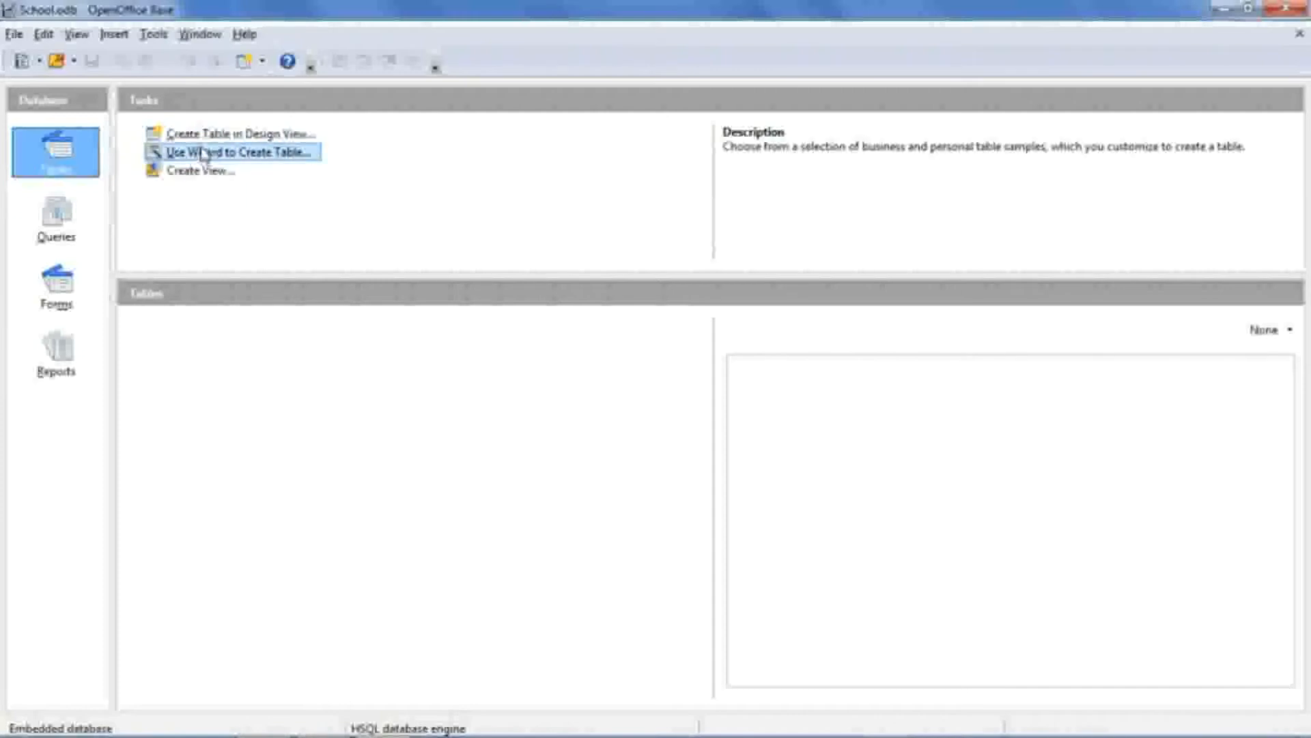
Step: Look through the creation tasks offered for queries, forms and reports, and return to the table tasks
{"action": "left_click", "coordinate": [53, 228]}
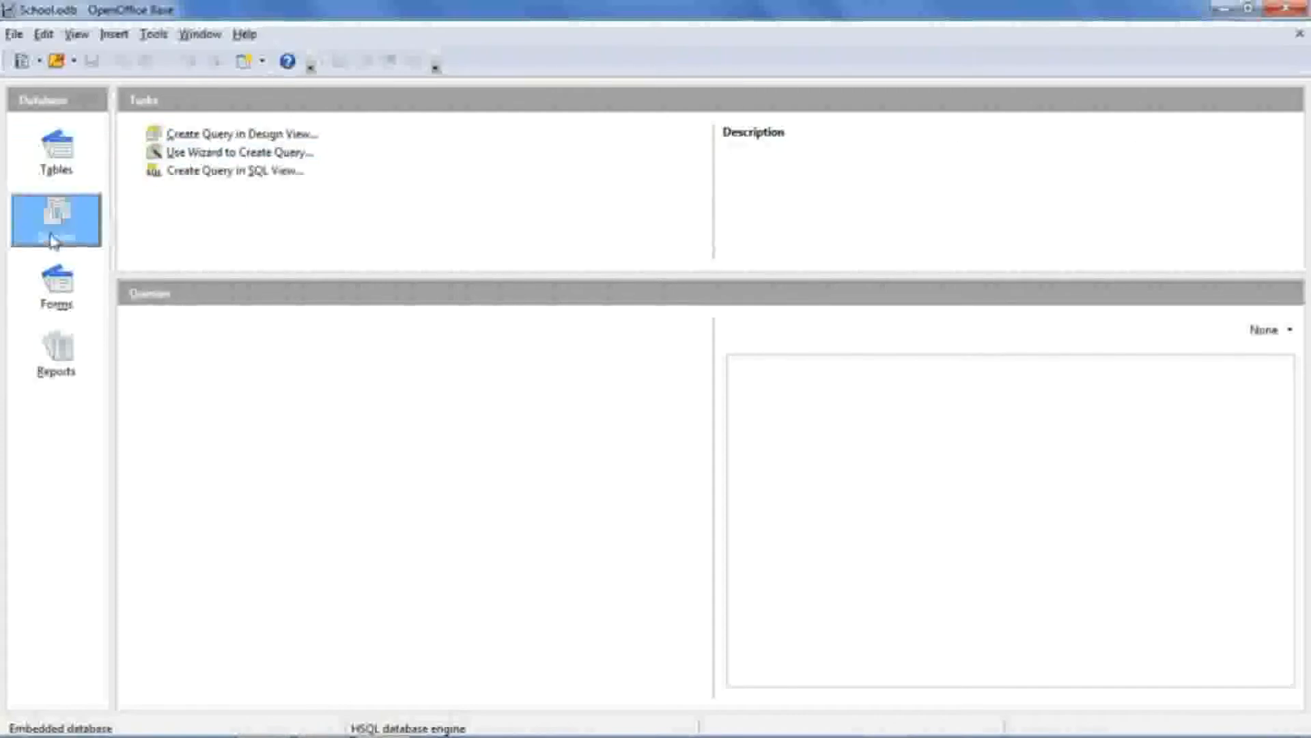
{"action": "left_click", "coordinate": [65, 301]}
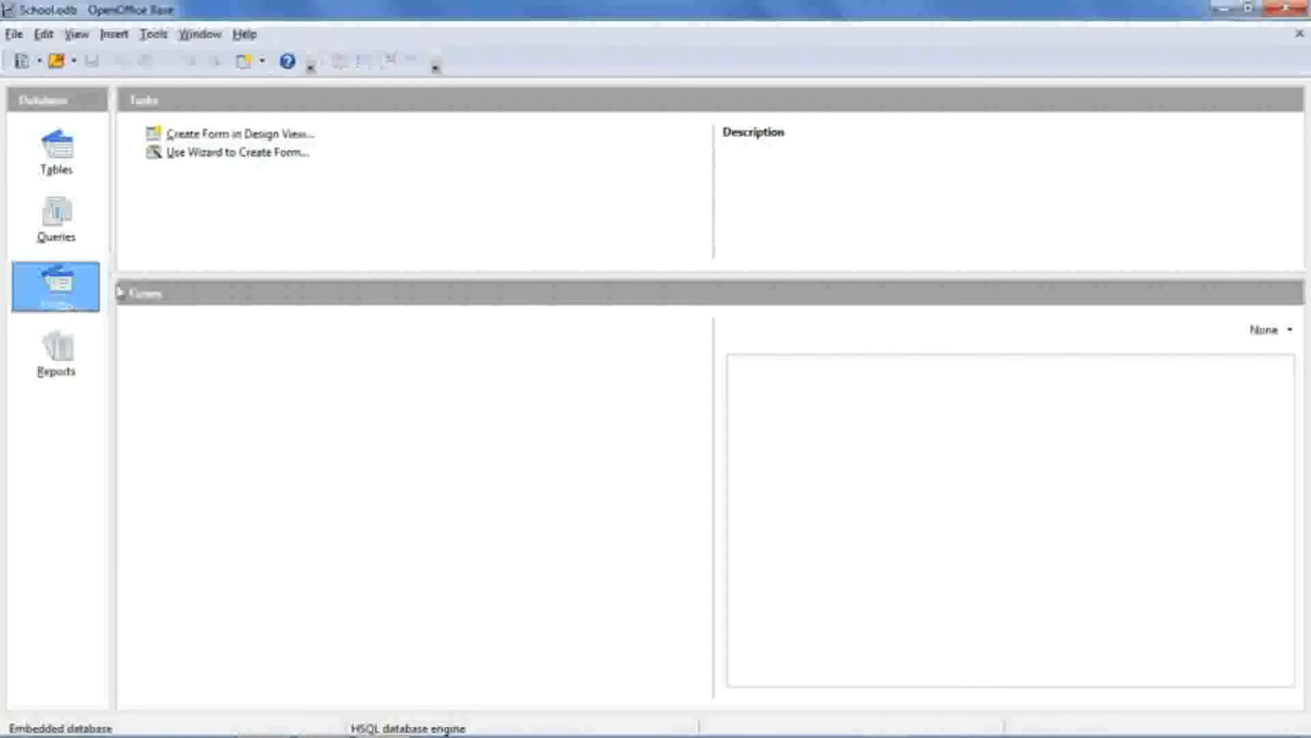
{"action": "left_click", "coordinate": [77, 361]}
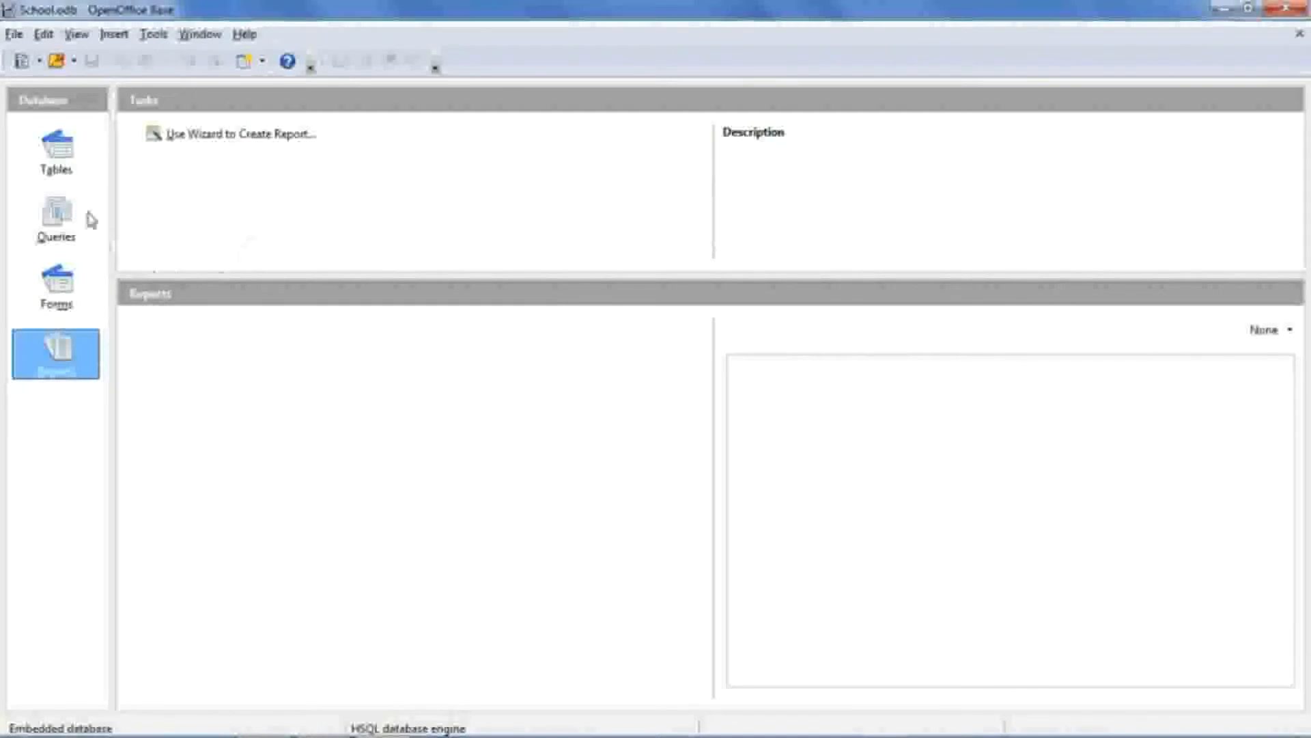
{"action": "left_click", "coordinate": [63, 172]}
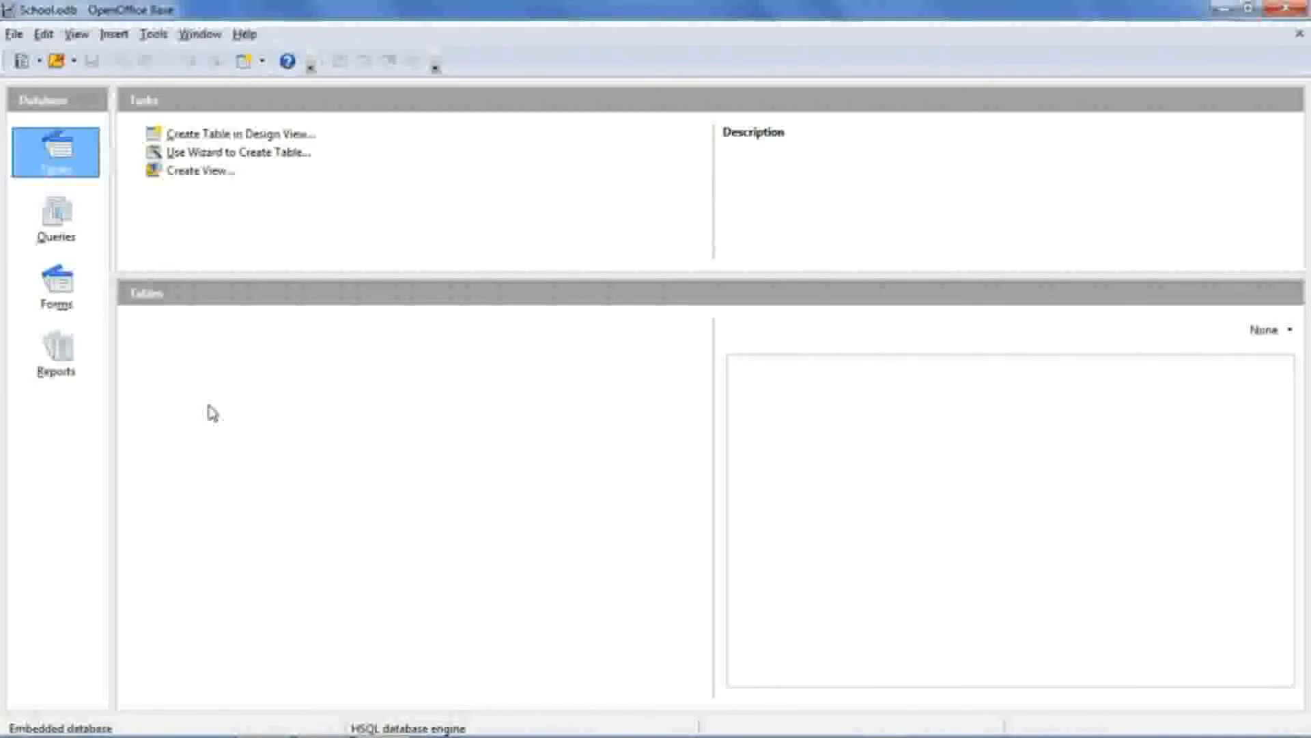
Step: Start a new table in Design View and add a Text [VARCHAR] field named Sname
{"action": "left_click", "coordinate": [233, 135]}
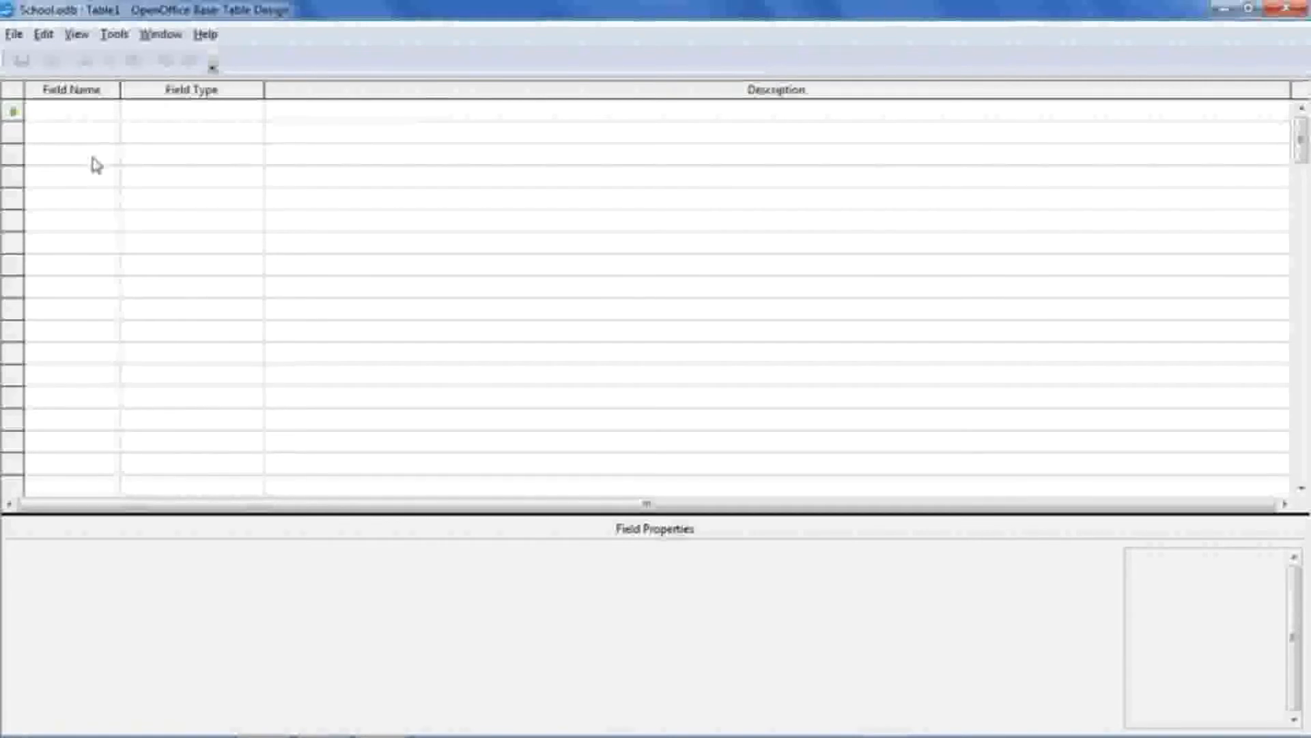
{"action": "type", "text": "i"}
{"action": "type", "text": "st"}
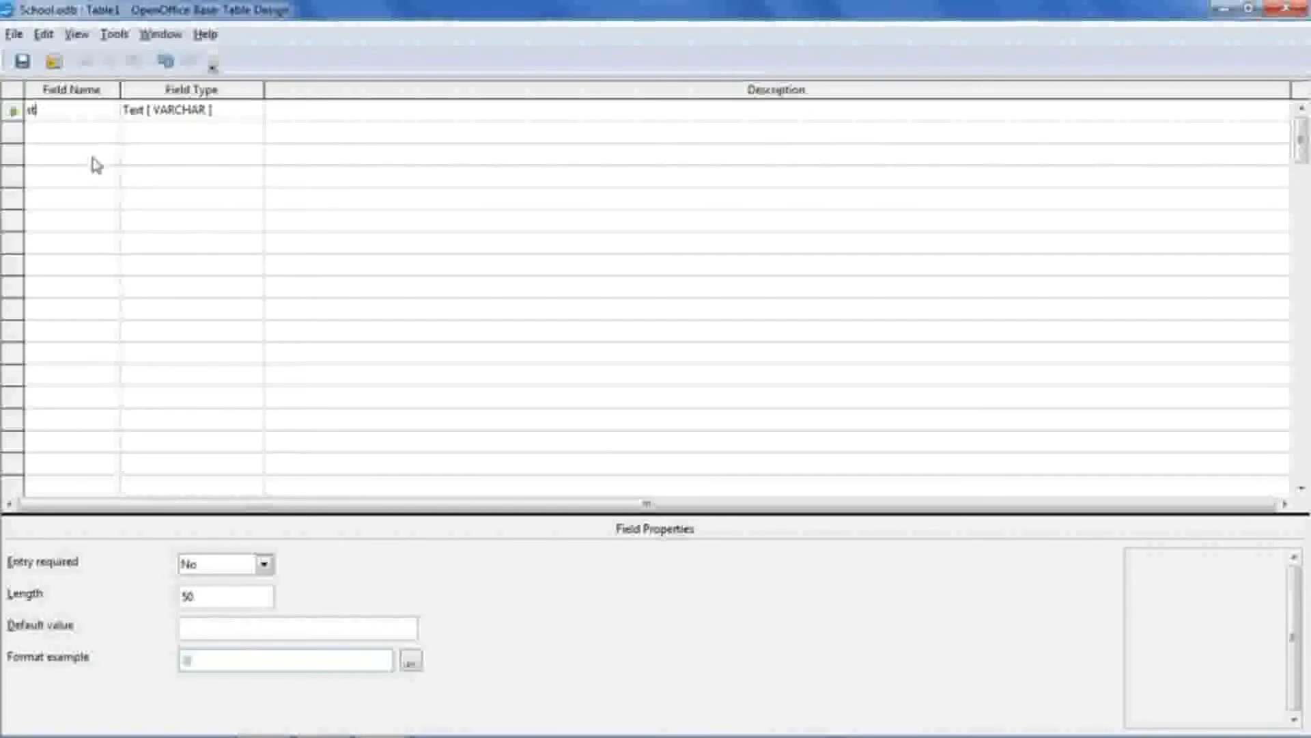
{"action": "key", "text": "BackSpace"}
{"action": "type", "text": "S"}
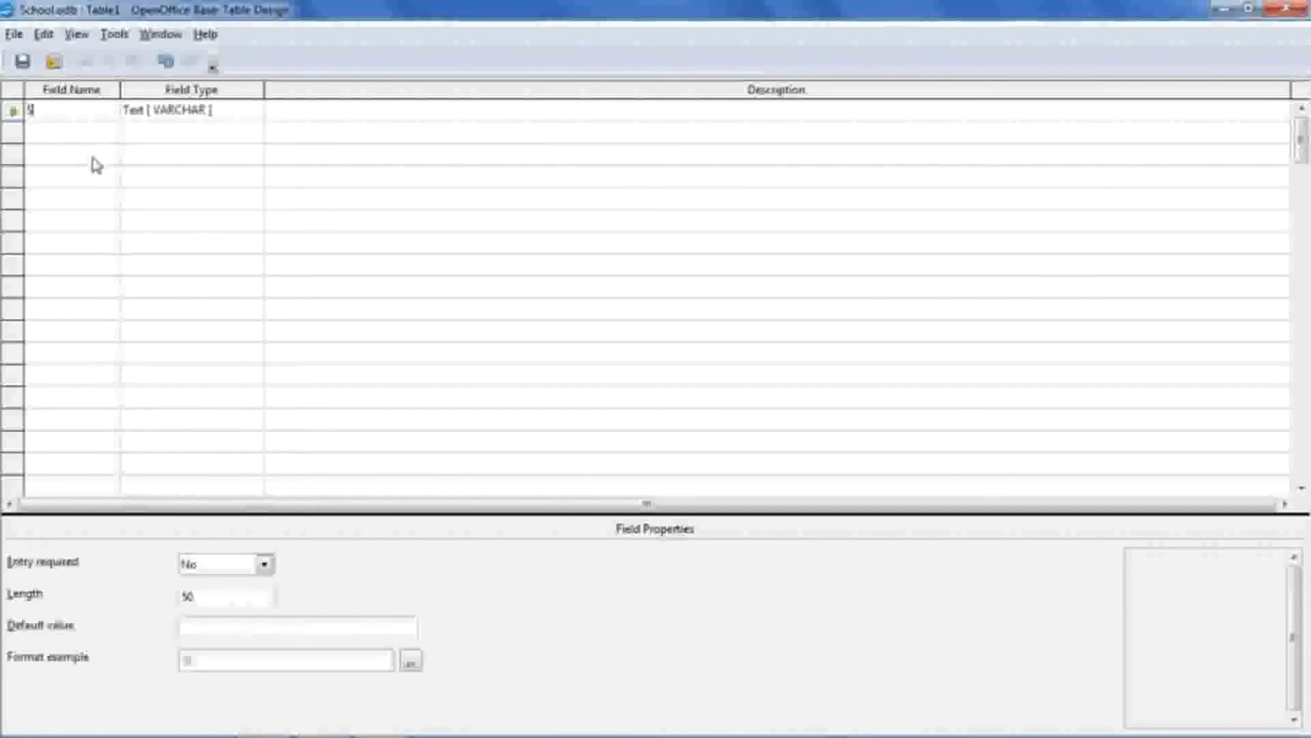
{"action": "type", "text": "name"}
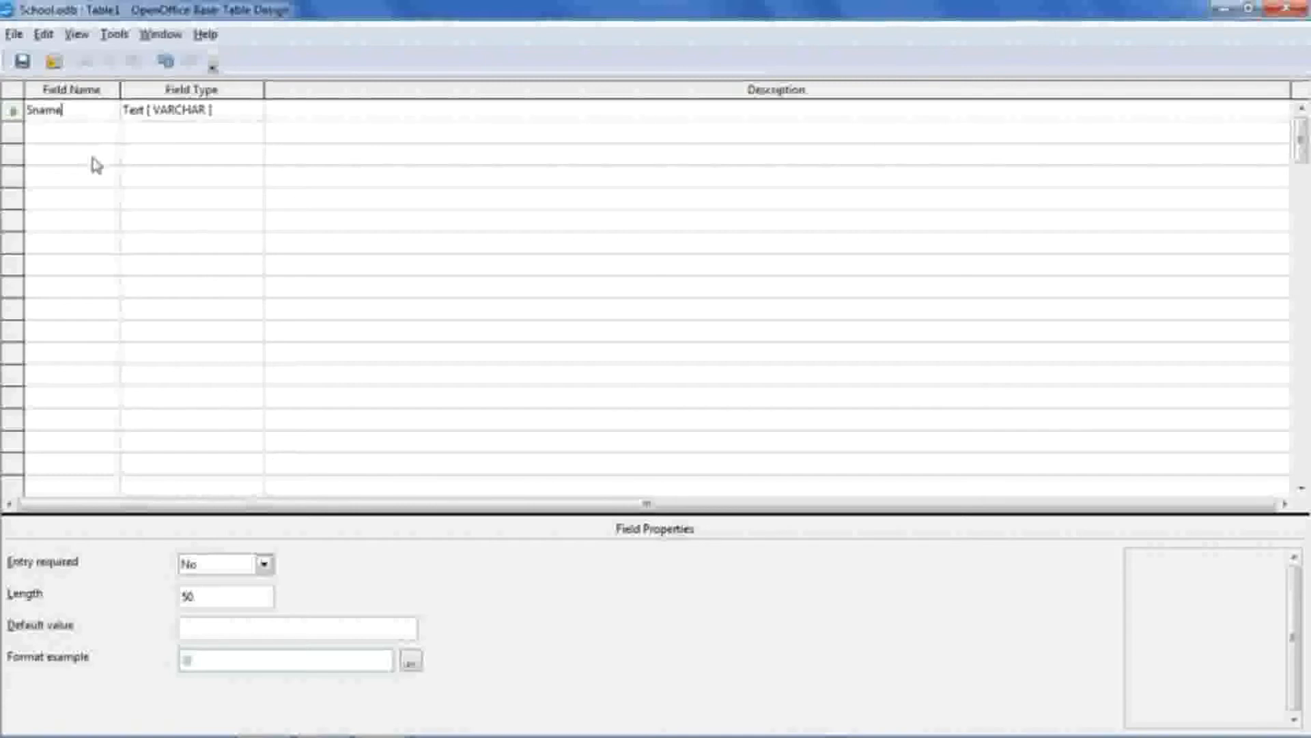
{"action": "left_click", "coordinate": [198, 116]}
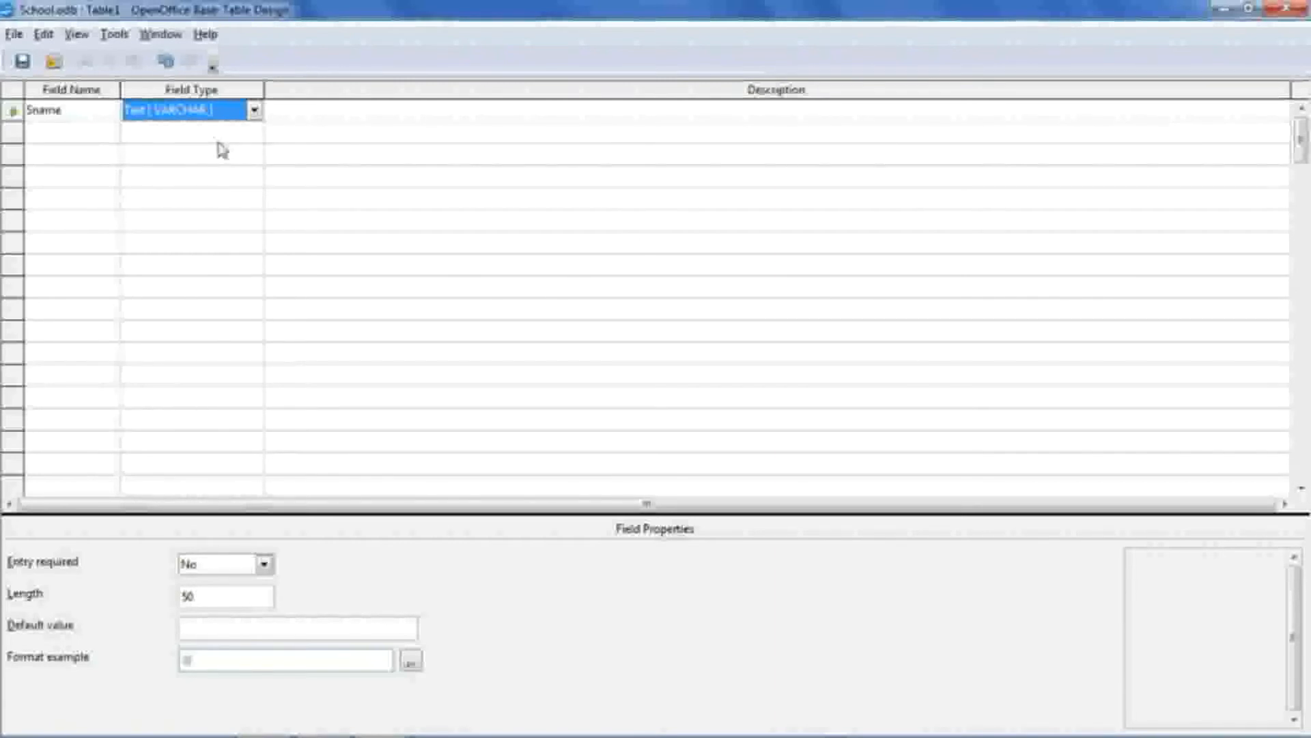
Step: Add a second field named Class with the Text [VARCHAR] type
{"action": "left_click", "coordinate": [90, 137]}
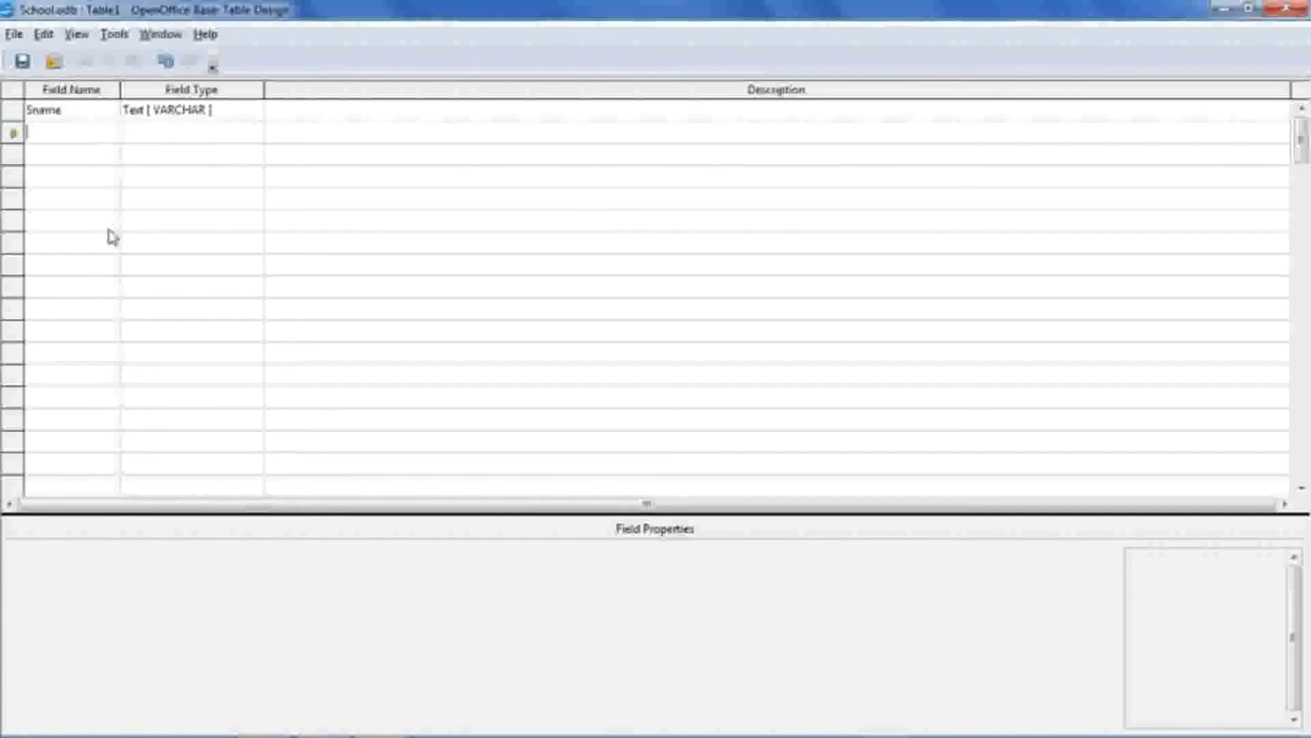
{"action": "type", "text": "Class"}
{"action": "key", "text": "Tab"}
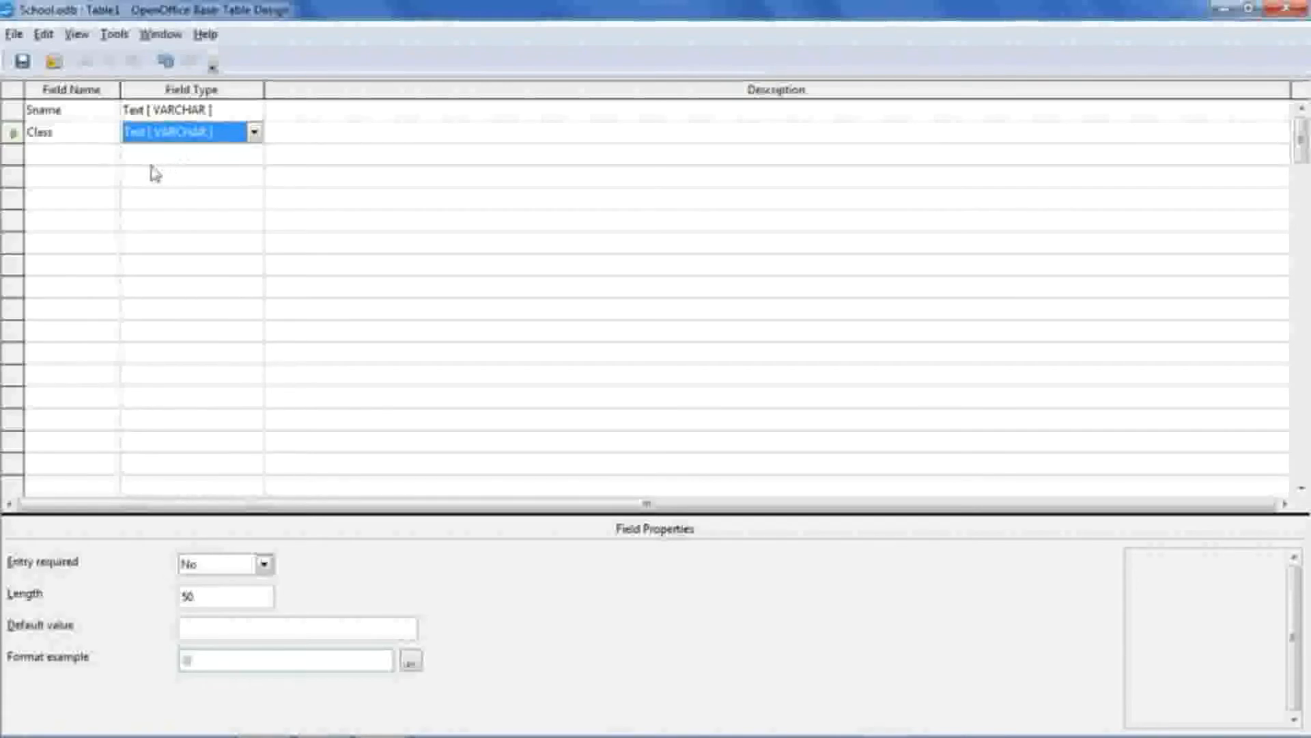
Step: Add a third field named AdmDate and set its type to Date [DATE]
{"action": "left_click", "coordinate": [94, 157]}
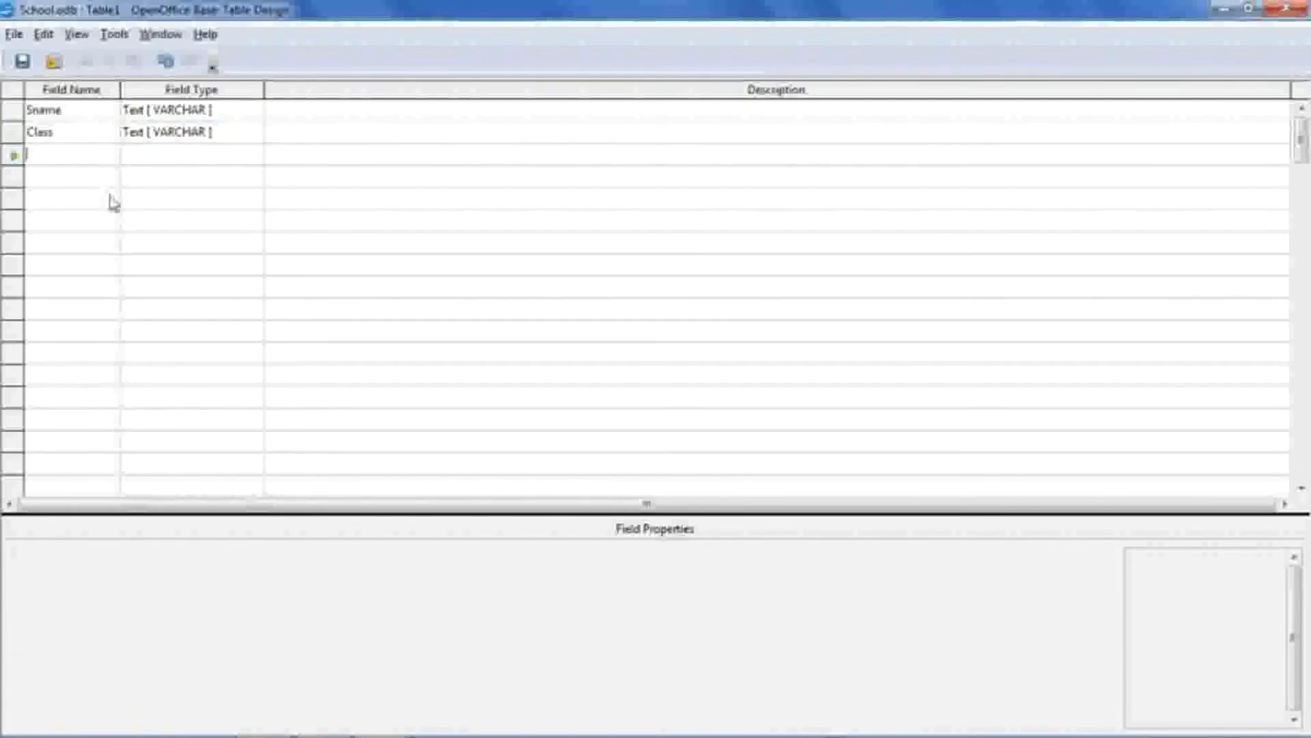
{"action": "type", "text": "Ad"}
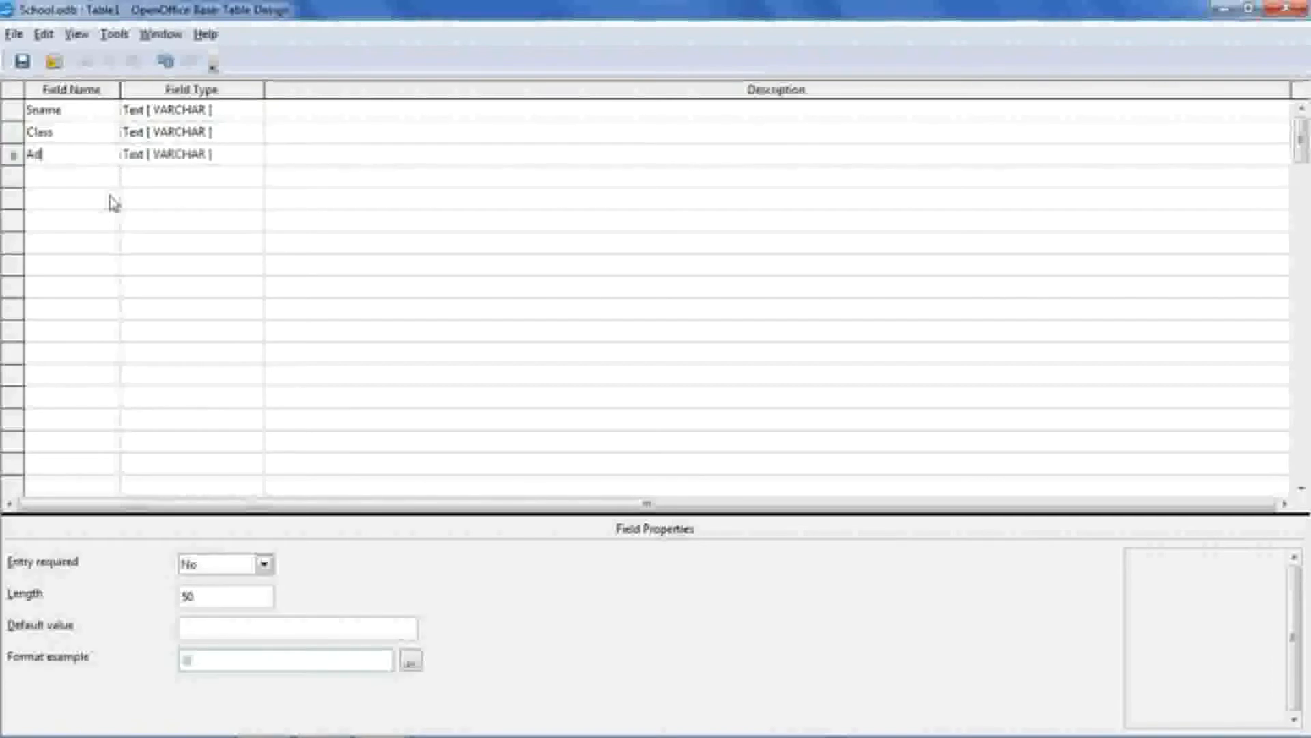
{"action": "type", "text": "mDatate"}
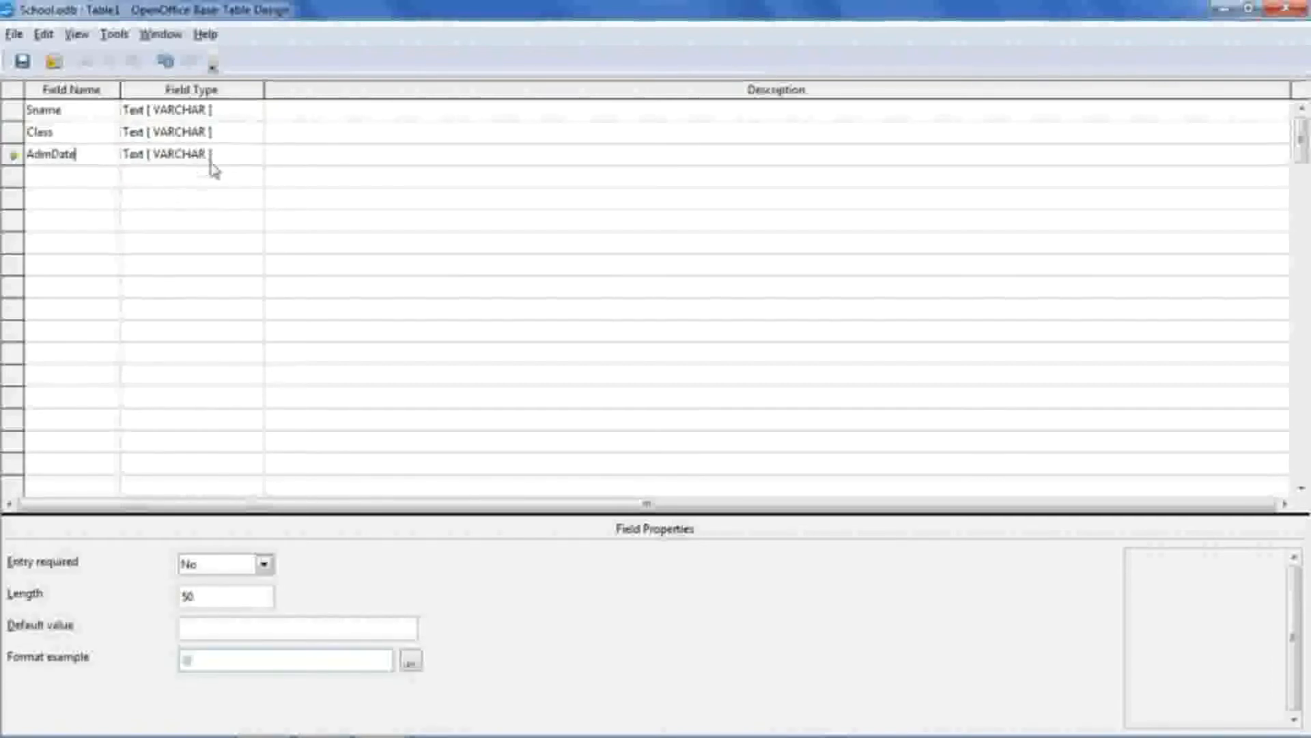
{"action": "left_click", "coordinate": [211, 162]}
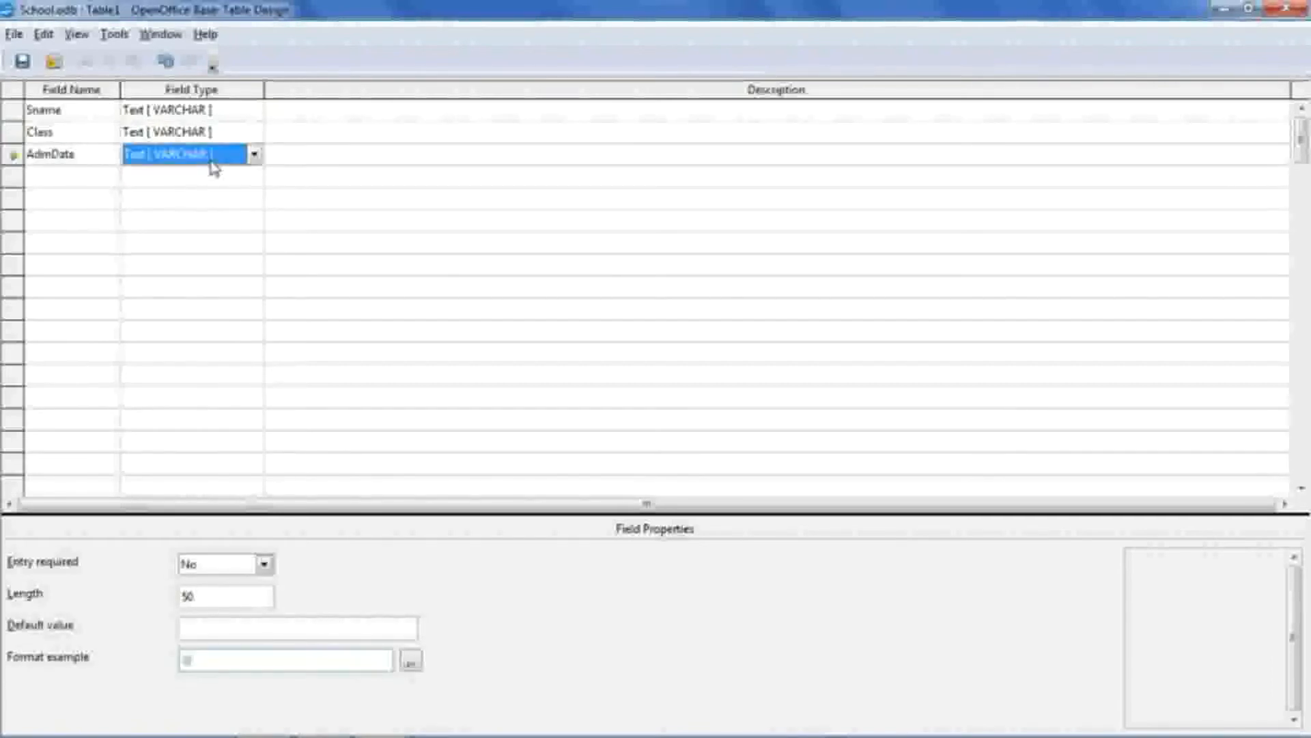
{"action": "left_click", "coordinate": [254, 156]}
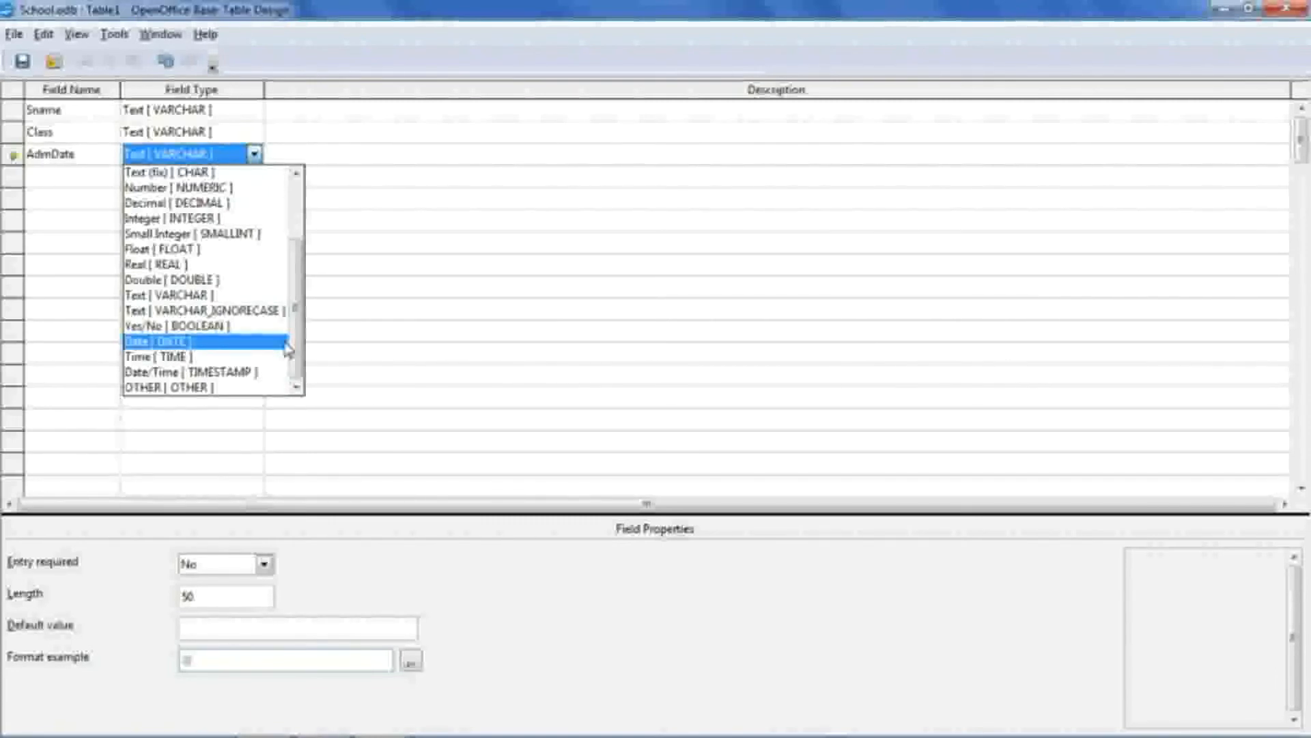
{"action": "left_click", "coordinate": [233, 341]}
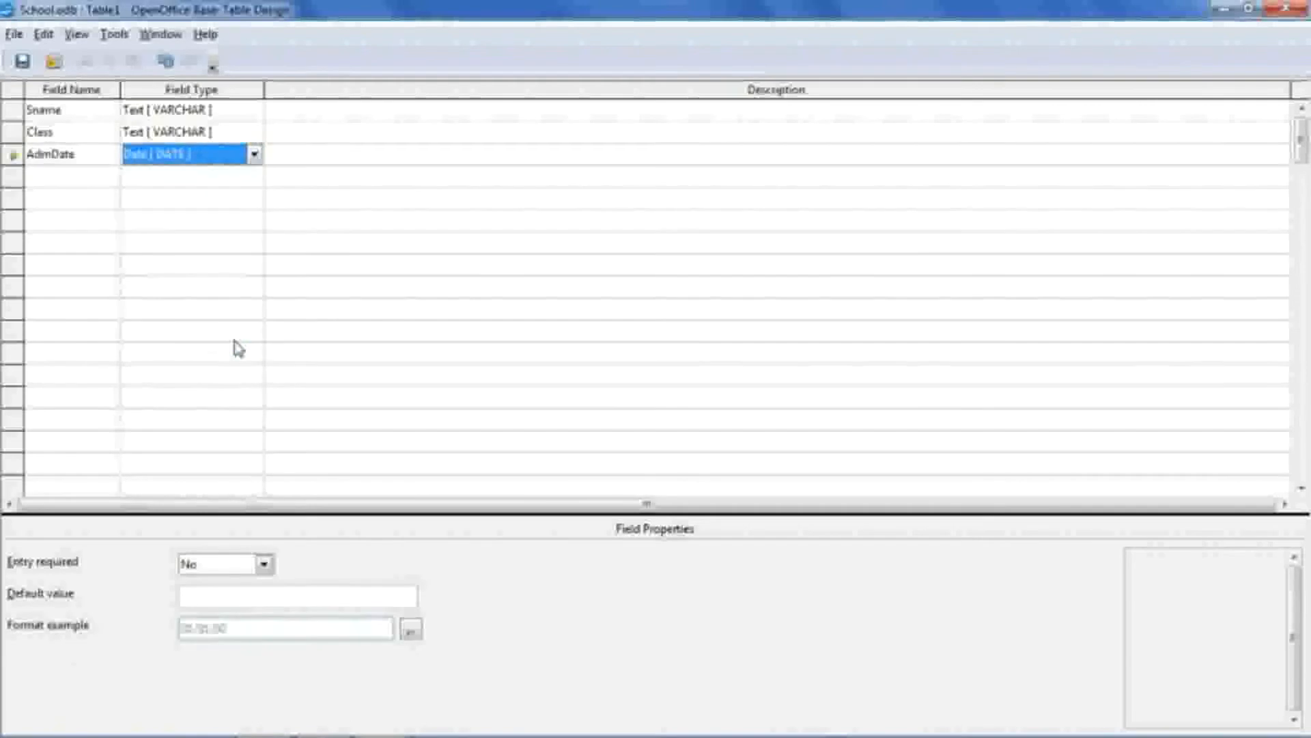
Step: Add a fourth field named Remarks with the Text [VARCHAR] type
{"action": "left_click", "coordinate": [73, 178]}
{"action": "type", "text": "Rem"}
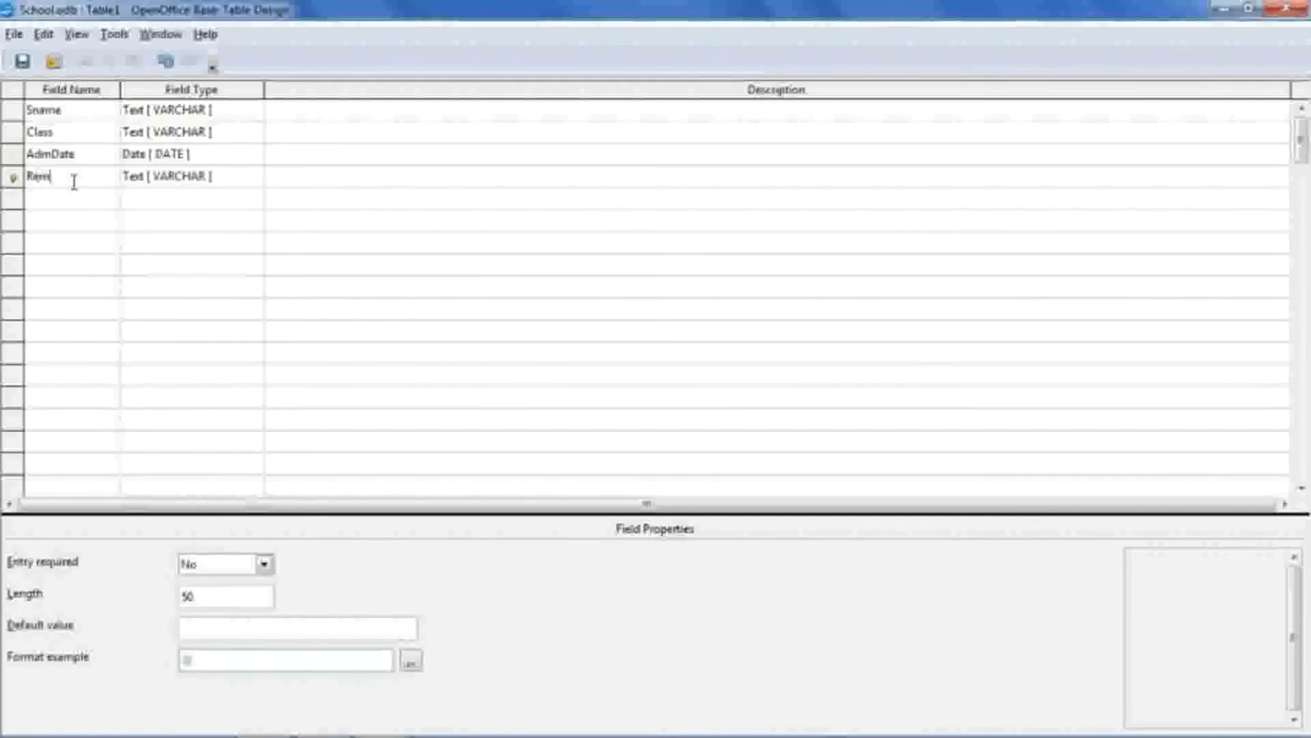
{"action": "type", "text": "arks"}
{"action": "key", "text": "Tab"}
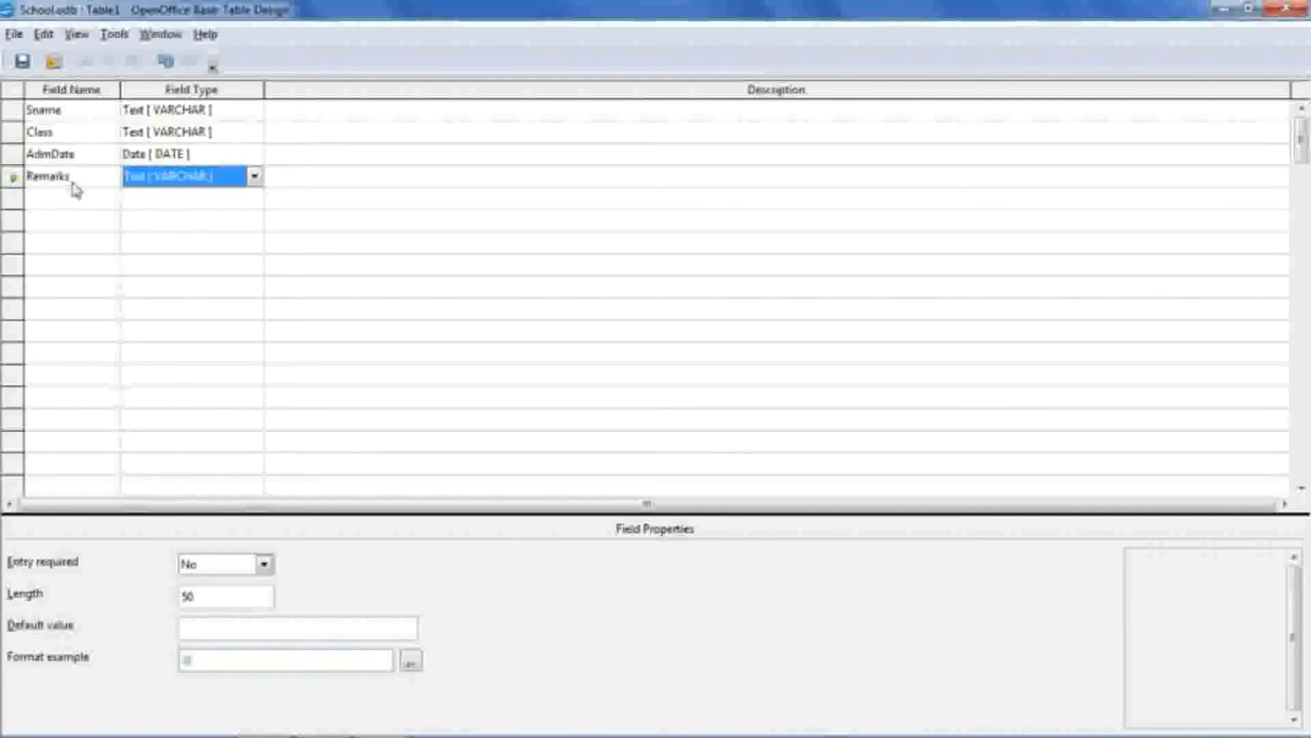
{"action": "left_click", "coordinate": [254, 176]}
{"action": "left_click", "coordinate": [234, 318]}
{"action": "left_click", "coordinate": [1292, 18]}
{"action": "left_click_drag", "start_coordinate": [618, 325], "coordinate": [569, 250]}
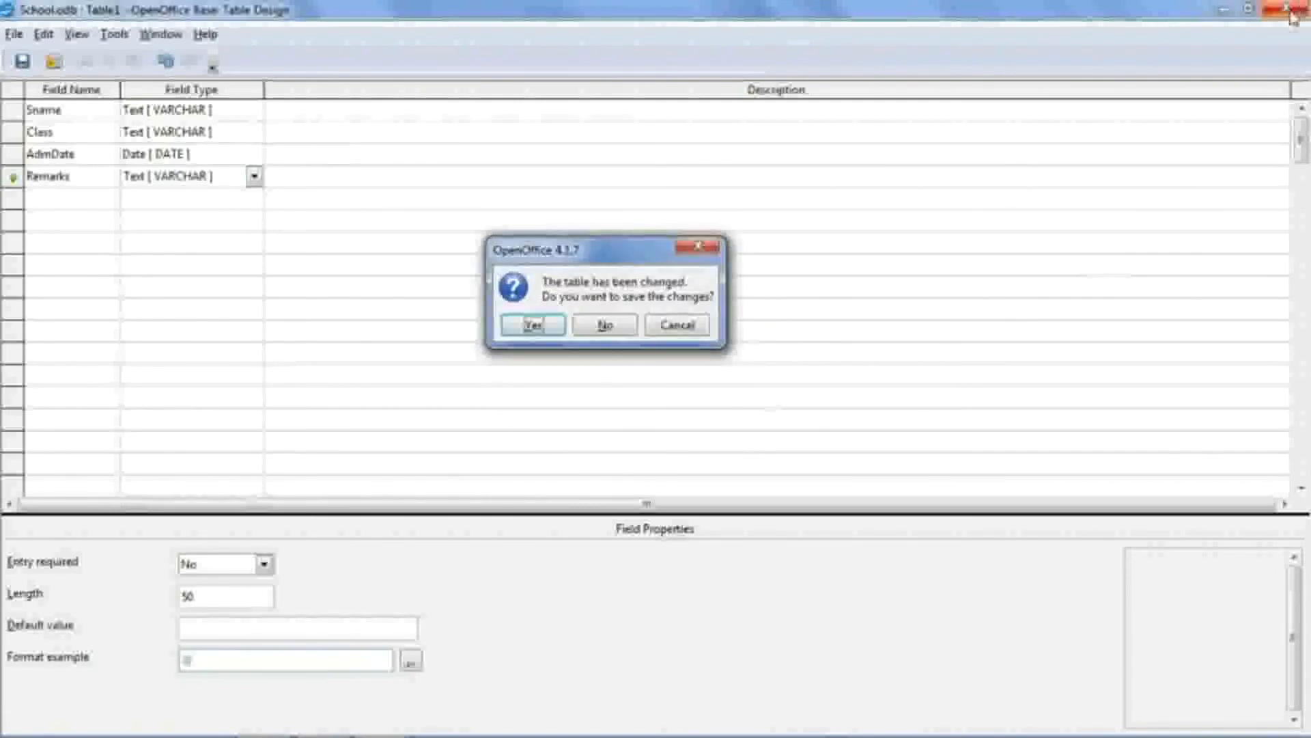
{"action": "left_click", "coordinate": [700, 248]}
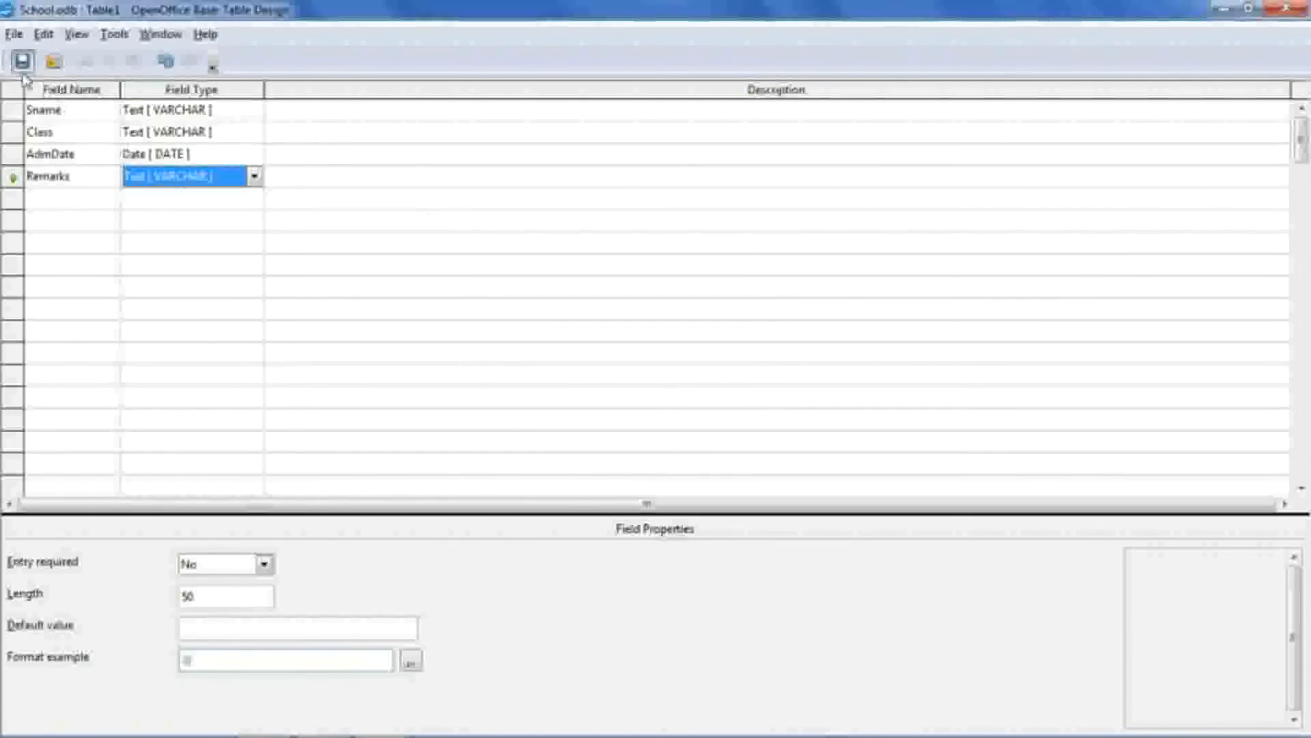
Step: Save the table as Students and let a primary key be created for it automatically
{"action": "left_click", "coordinate": [24, 63]}
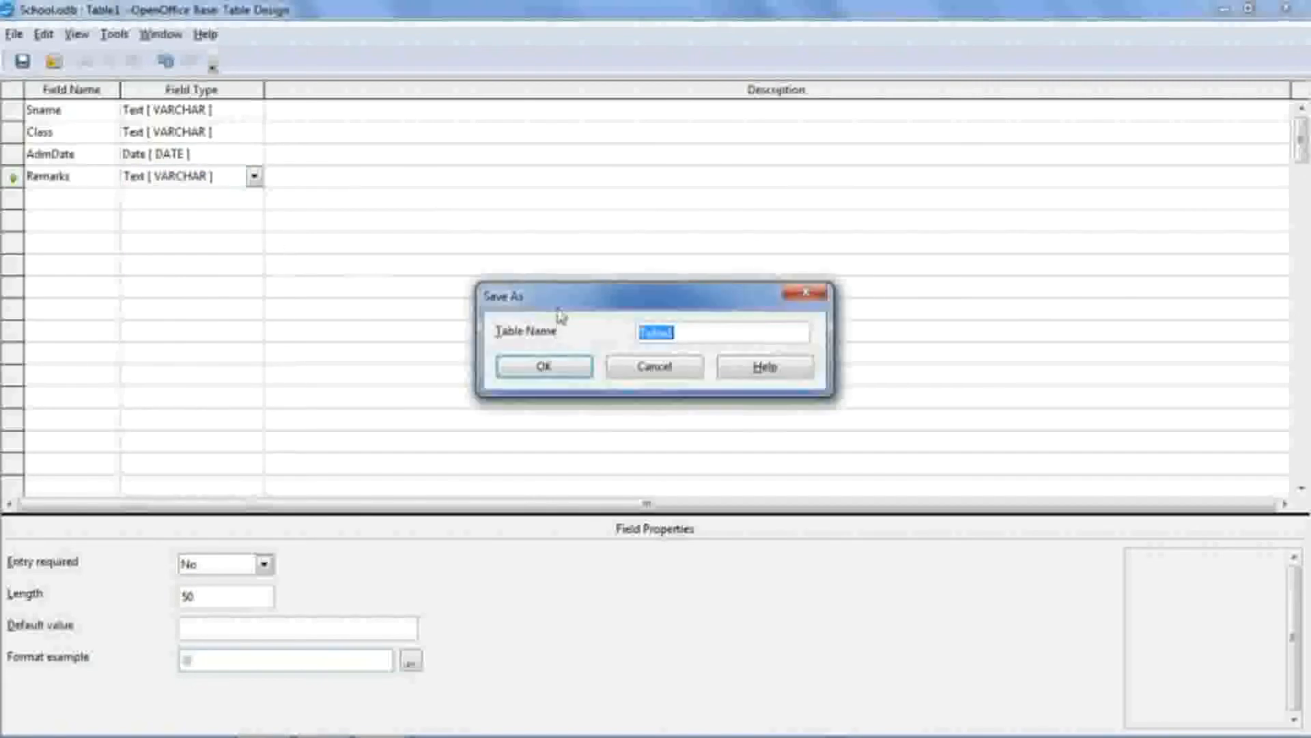
{"action": "type", "text": "Students"}
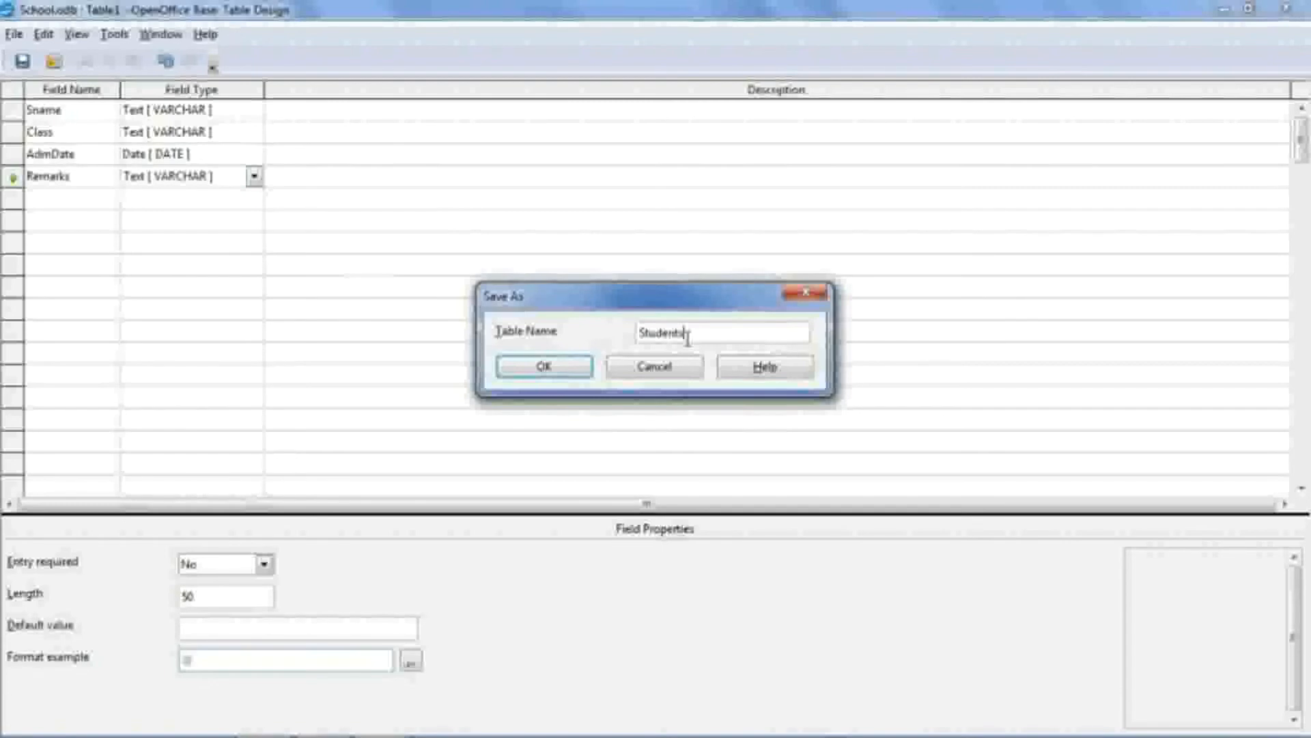
{"action": "left_click", "coordinate": [556, 371]}
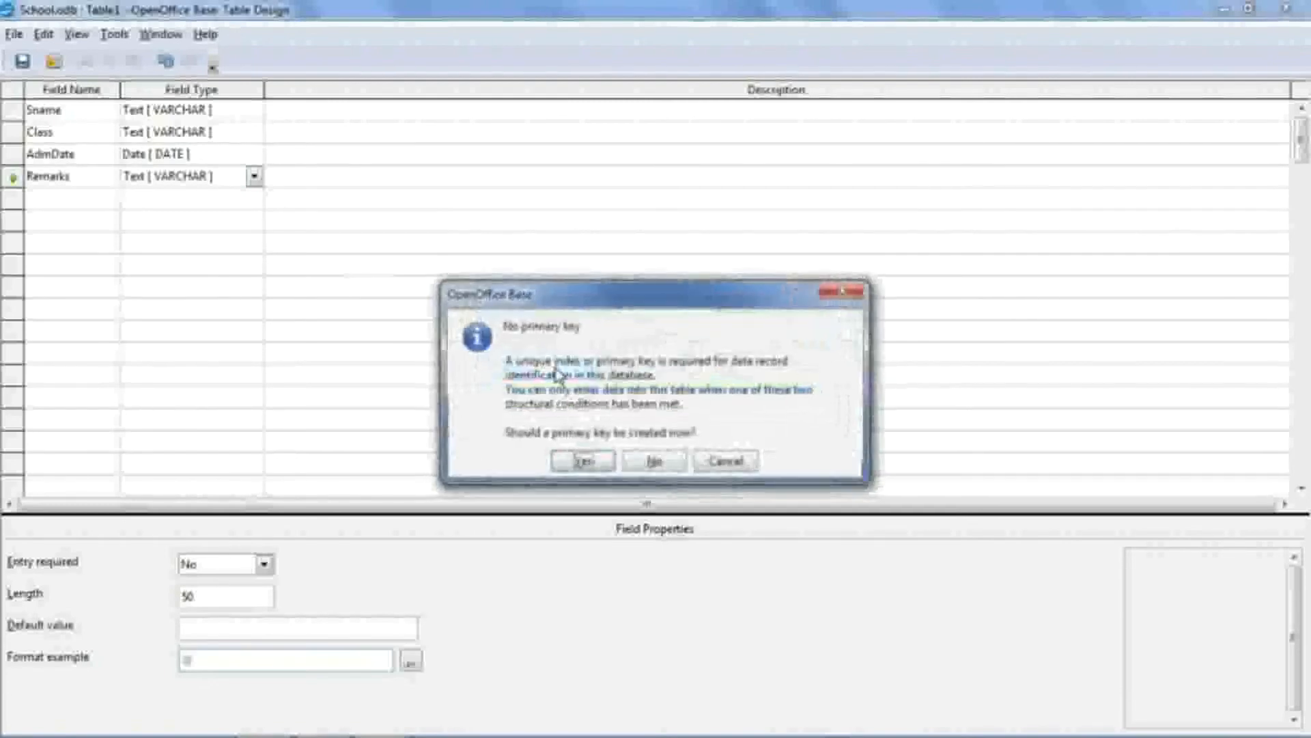
{"action": "left_click_drag", "start_coordinate": [588, 303], "coordinate": [501, 232]}
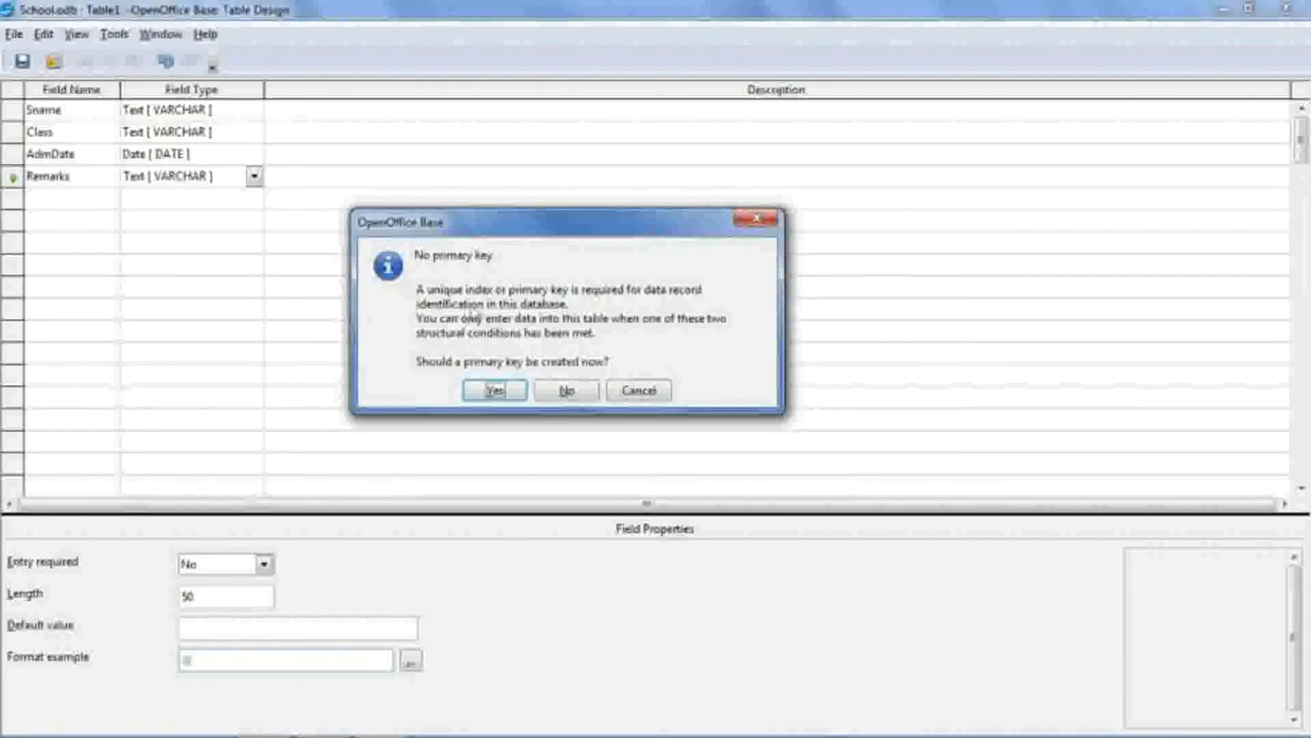
{"action": "left_click", "coordinate": [501, 394]}
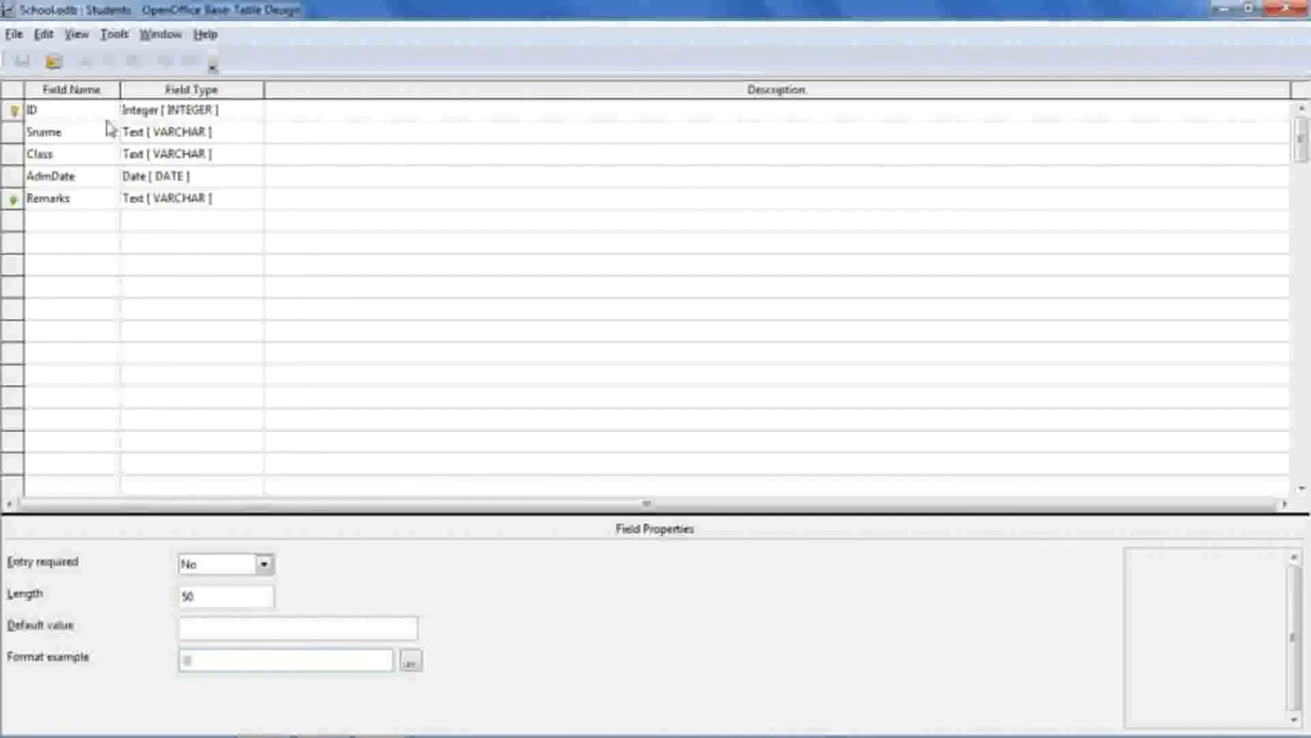
Step: Make entry required for the Remarks field and close the Students table design, saving the changes
{"action": "left_click", "coordinate": [263, 564]}
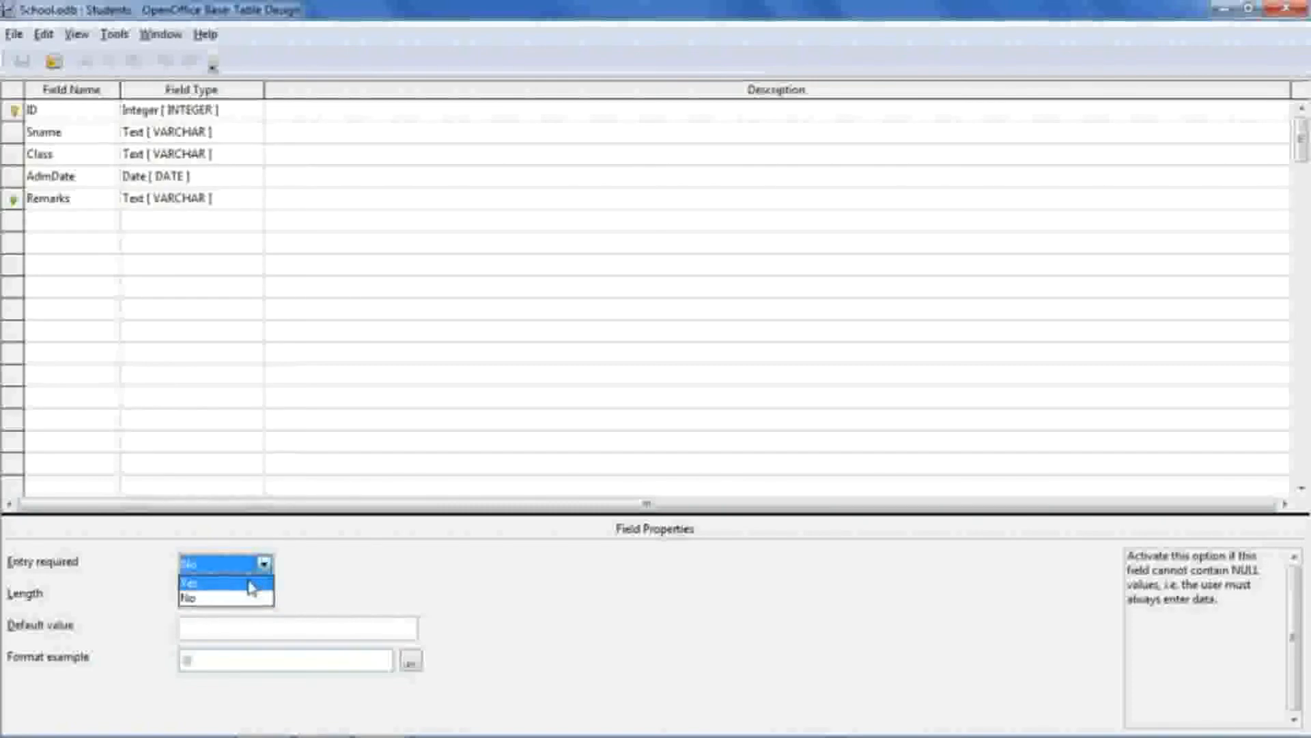
{"action": "left_click", "coordinate": [250, 582]}
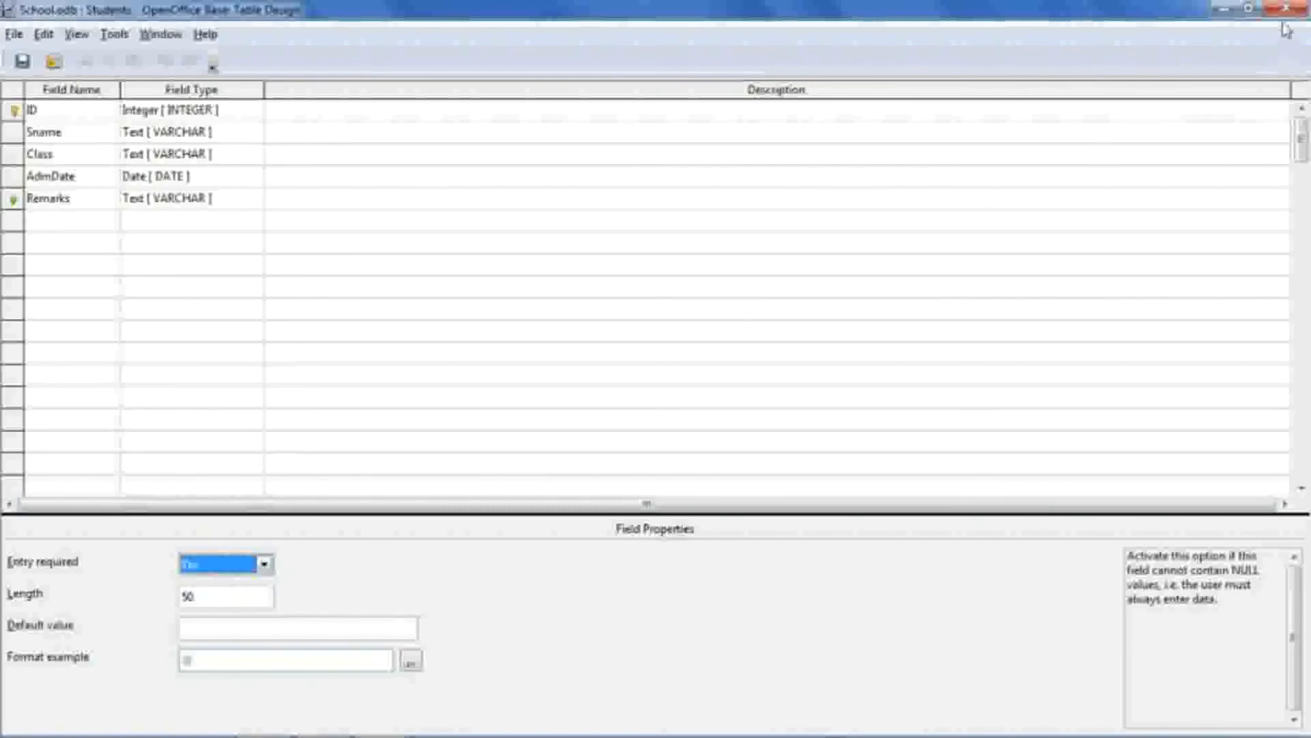
{"action": "left_click", "coordinate": [23, 61]}
{"action": "left_click", "coordinate": [408, 244]}
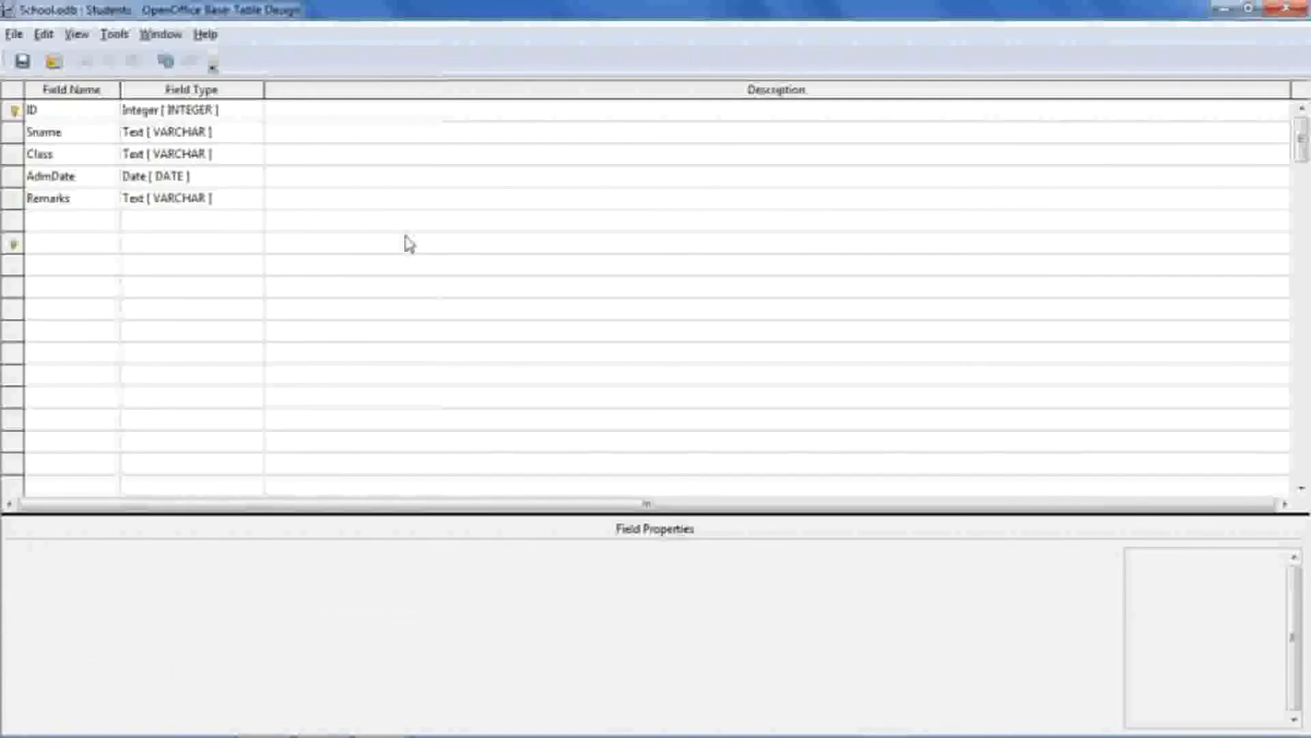
{"action": "left_click", "coordinate": [1285, 8]}
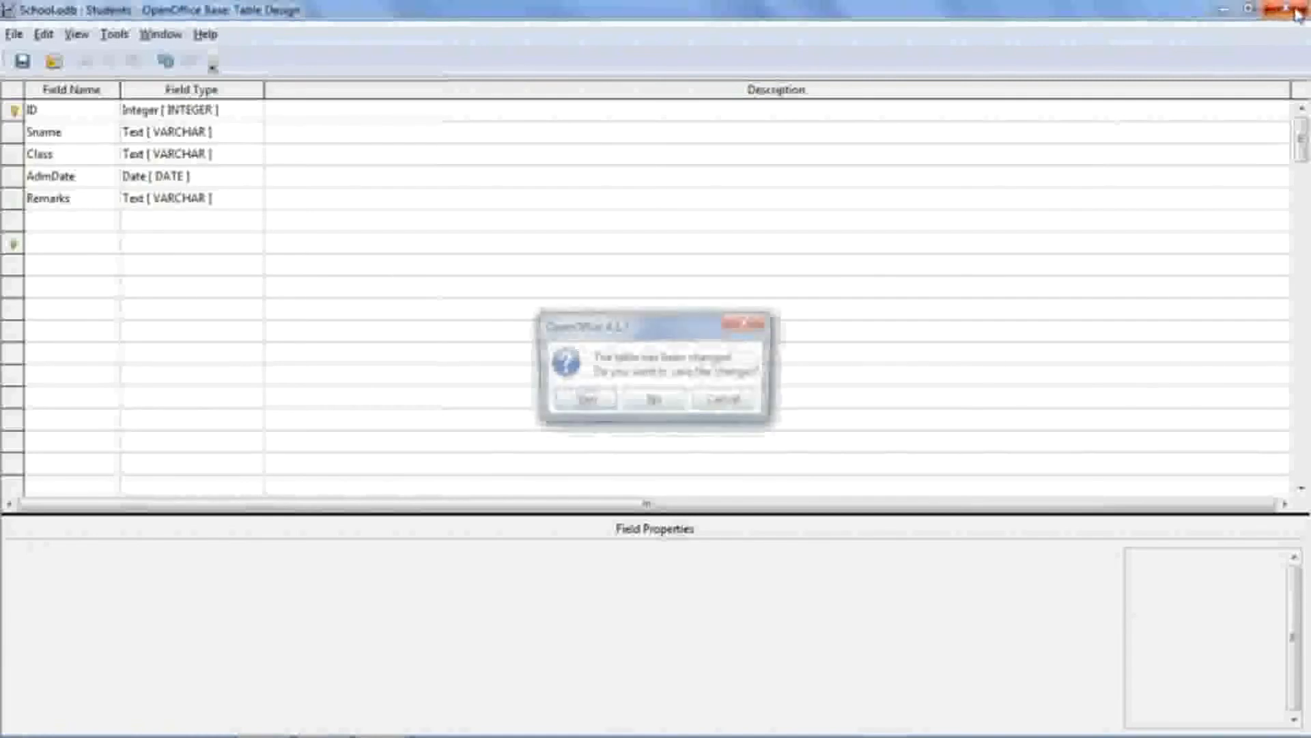
{"action": "left_click", "coordinate": [600, 403]}
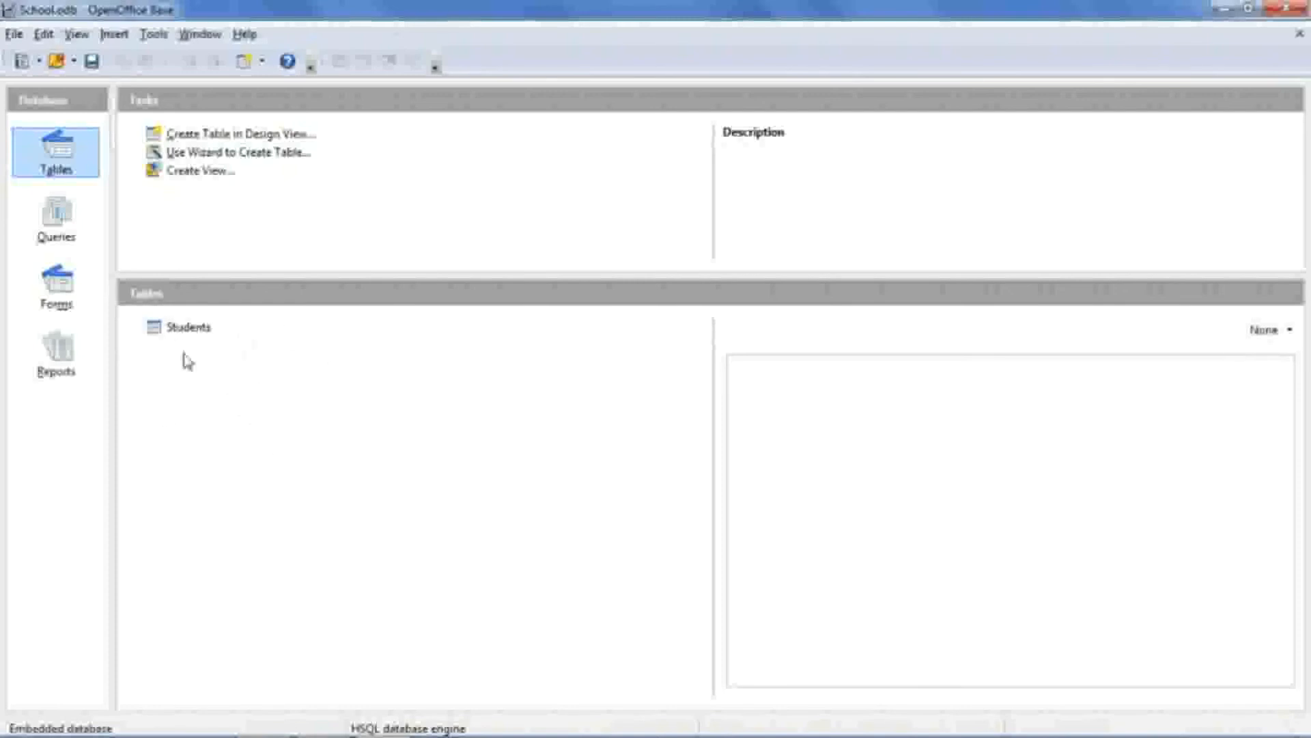
Step: Open the Students table and save a first record with the student's ID and name, class V A, admission date 23/07/2019 and remarks Xyz
{"action": "left_click", "coordinate": [190, 329]}
{"action": "double_click", "coordinate": [193, 332]}
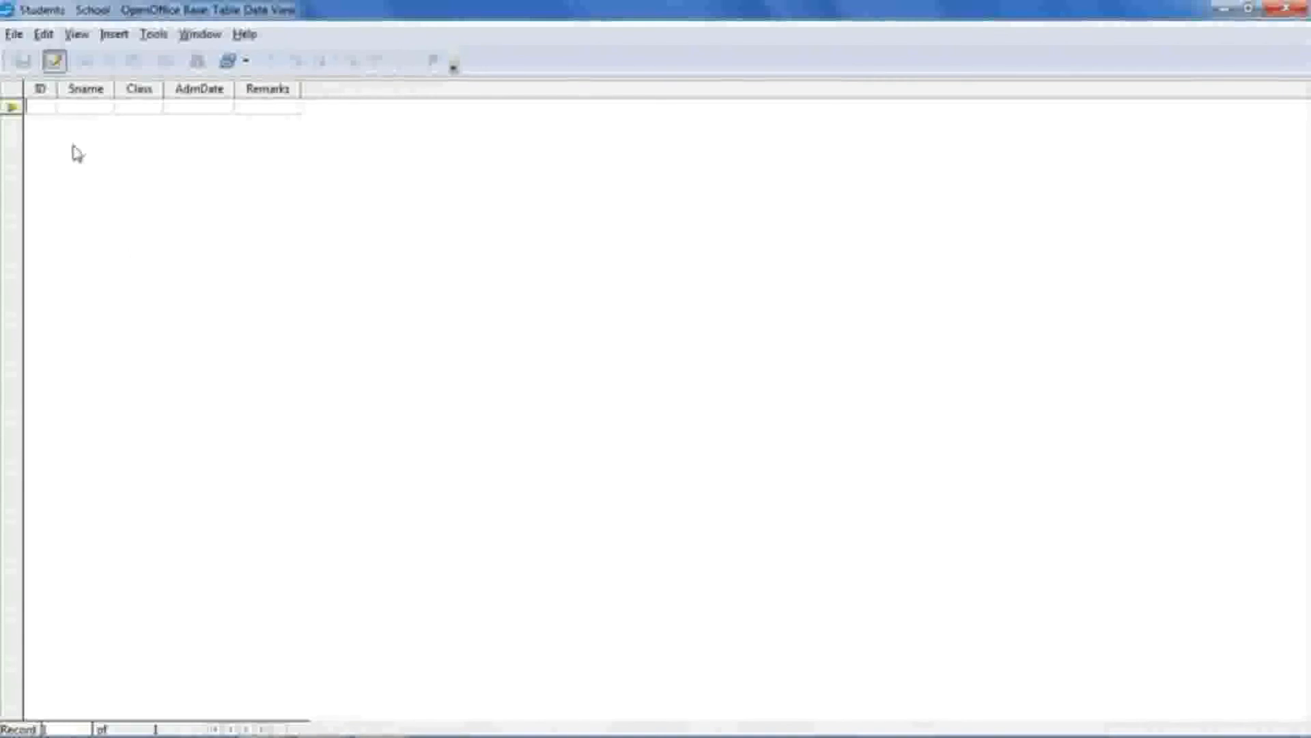
{"action": "type", "text": "1001"}
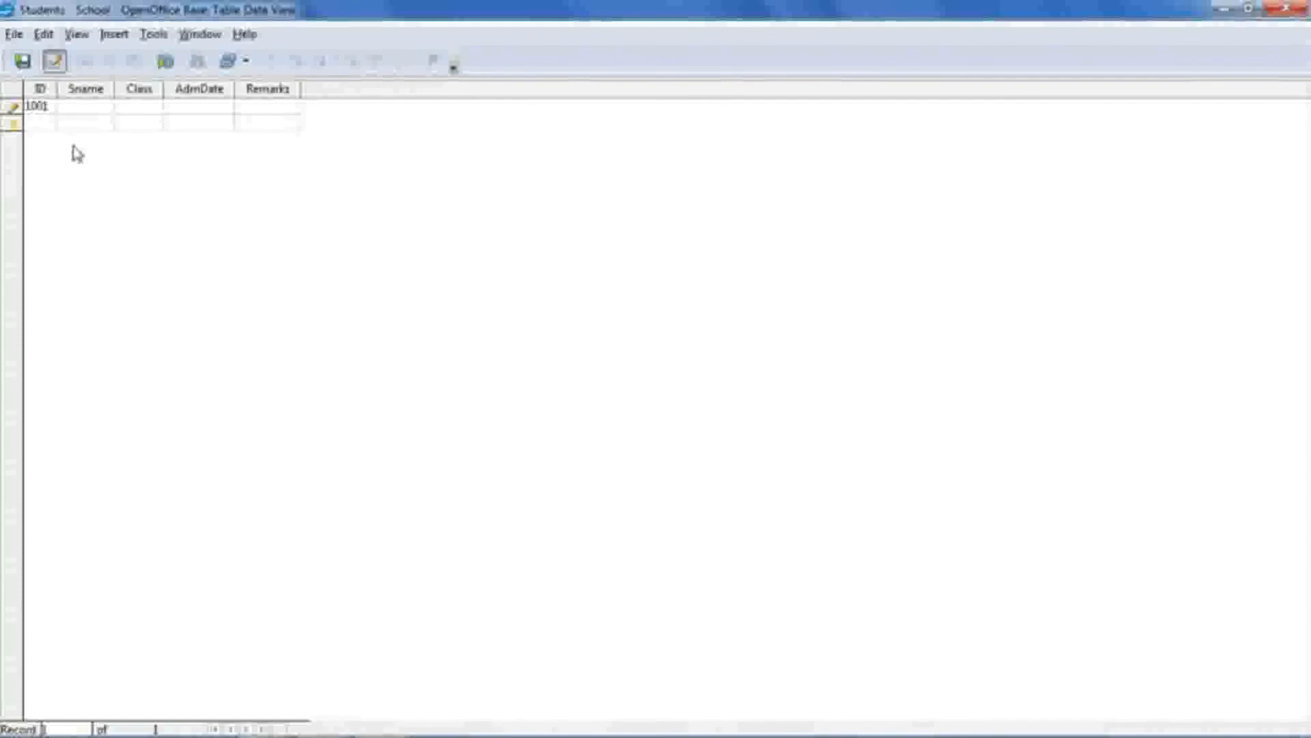
{"action": "type", "text": "Ajay"}
{"action": "key", "text": "Tab"}
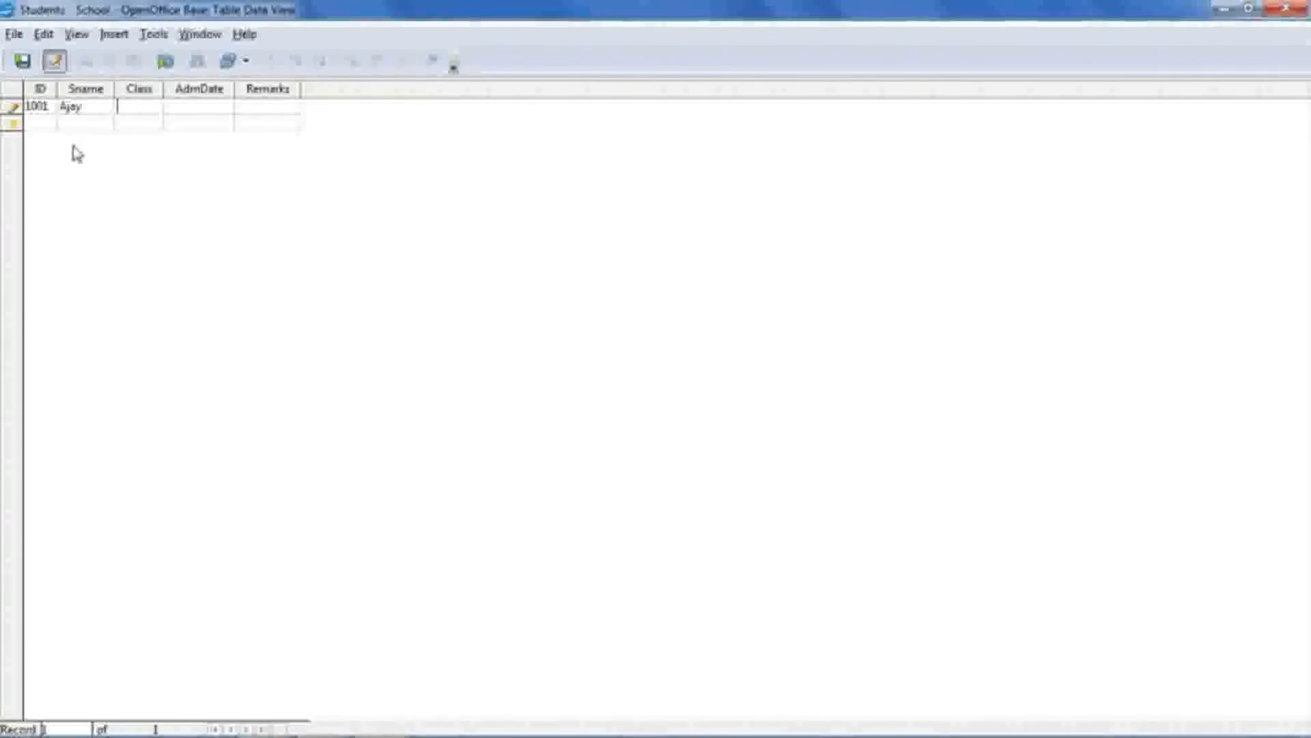
{"action": "type", "text": "VI"}
{"action": "type", "text": " A"}
{"action": "key", "text": "Tab"}
{"action": "type", "text": "23/07/2019"}
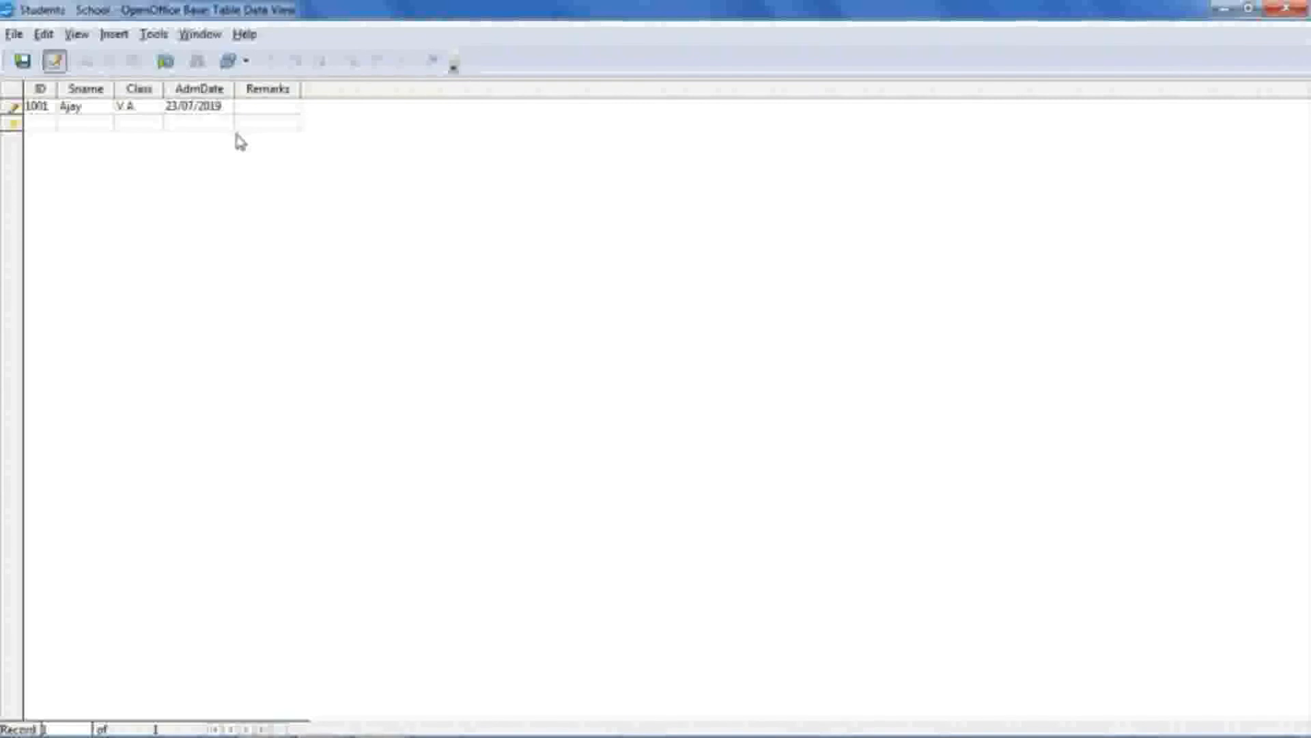
{"action": "type", "text": "Xyz"}
{"action": "left_click", "coordinate": [23, 60]}
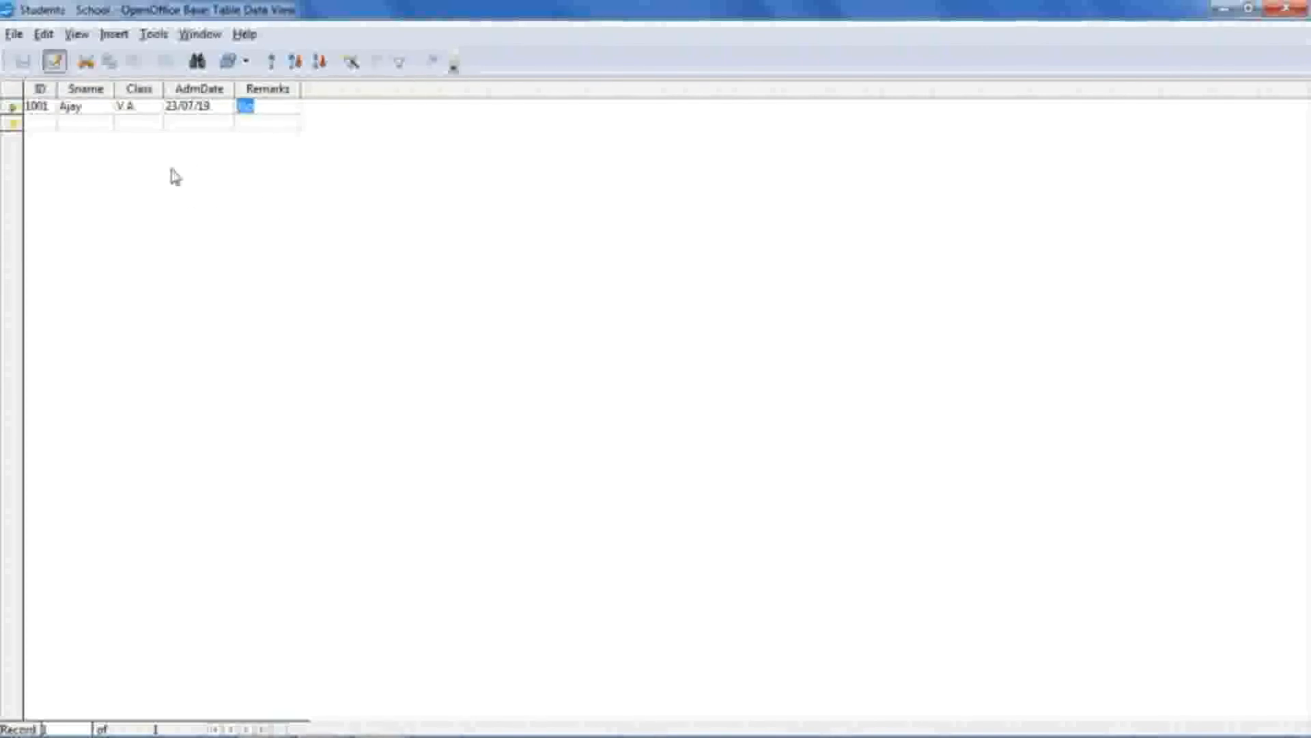
Step: Add a second record with the student's ID and name, class X, admission date 14/04/2014 and remarks ABC
{"action": "left_click", "coordinate": [43, 125]}
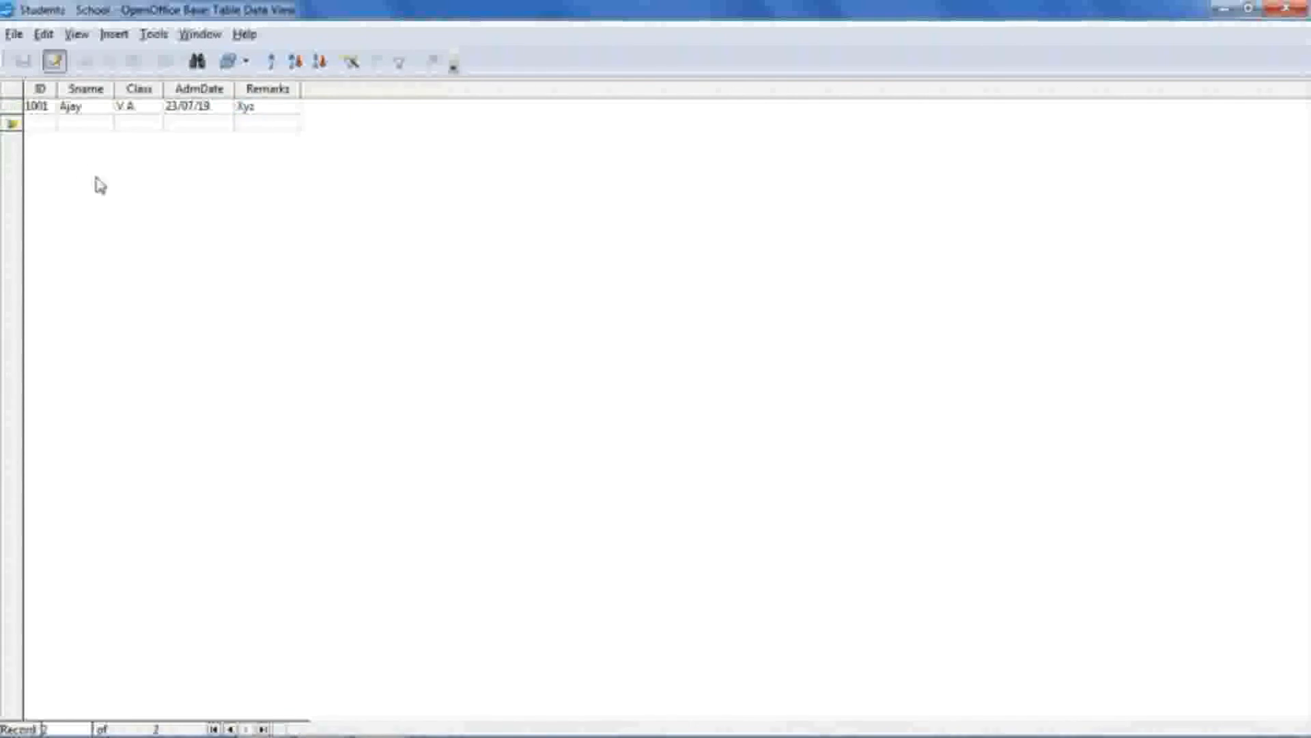
{"action": "type", "text": "1002"}
{"action": "key", "text": "Tab"}
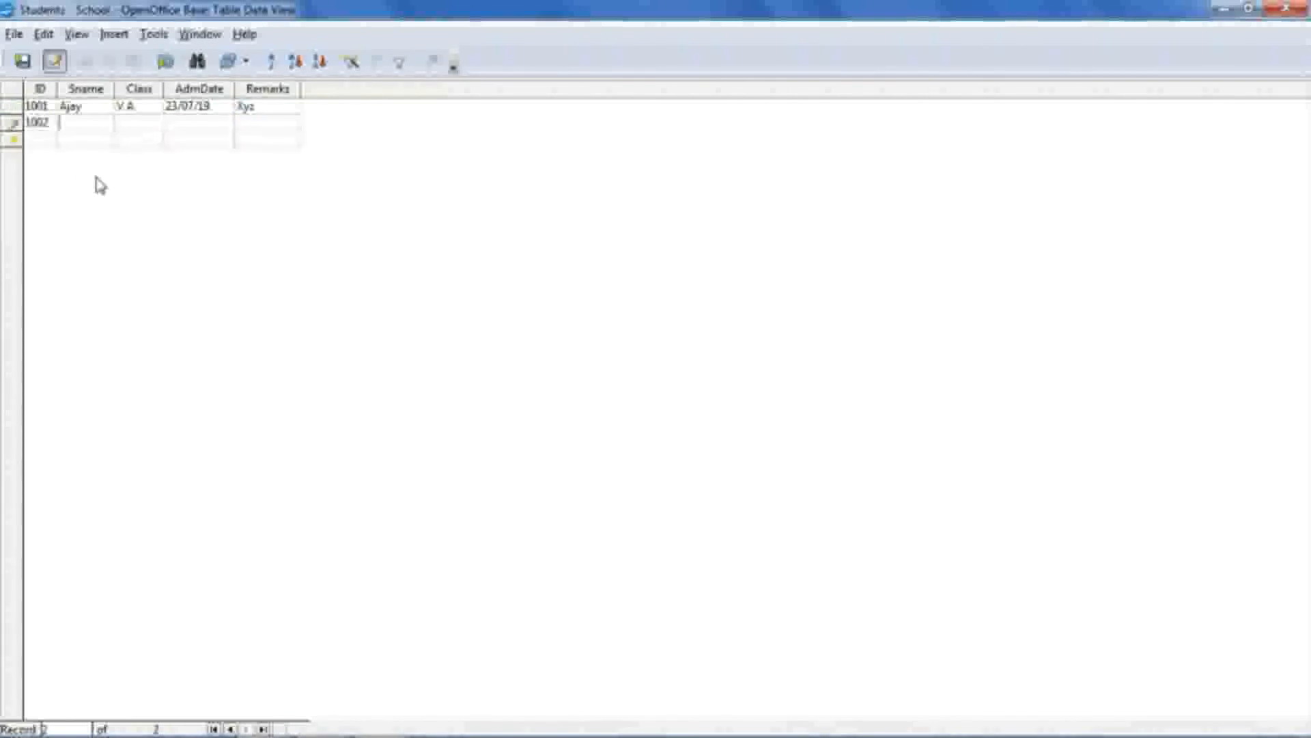
{"action": "type", "text": "Bhavin"}
{"action": "key", "text": "Tab"}
{"action": "type", "text": "X"}
{"action": "key", "text": "Tab"}
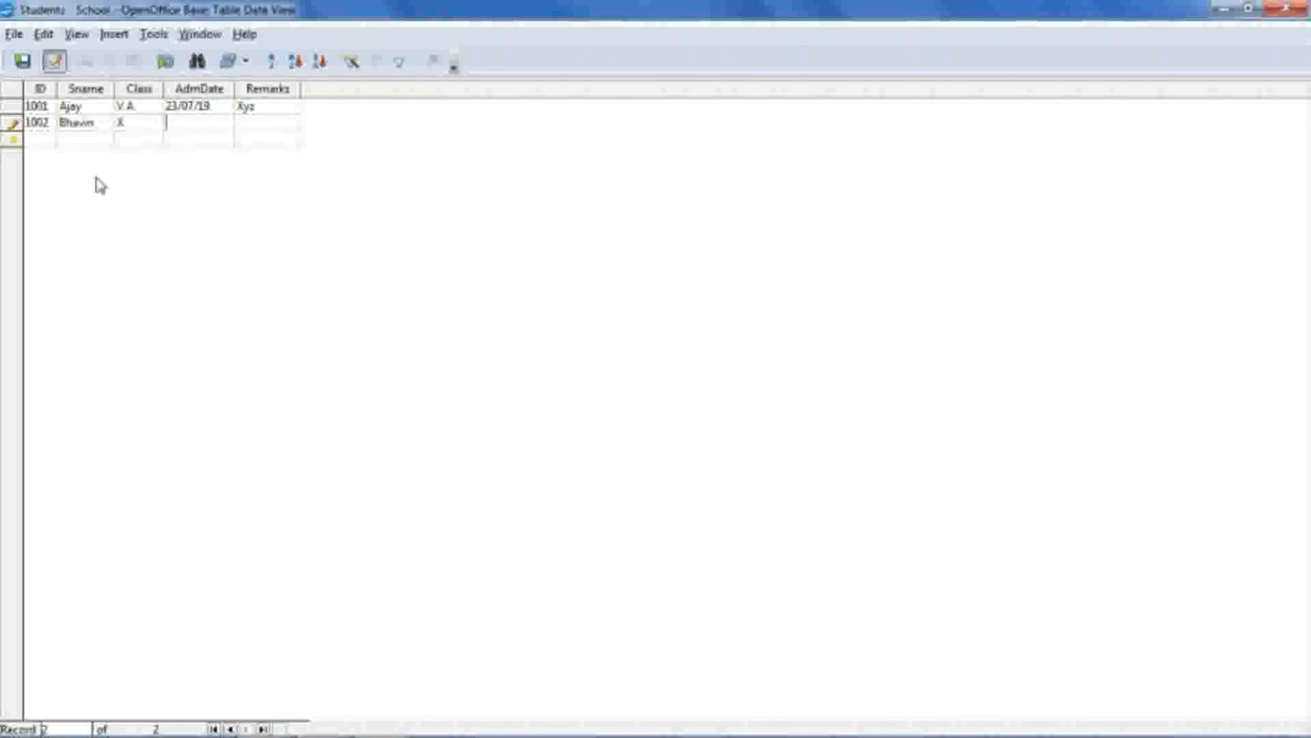
{"action": "type", "text": "14/04/2014"}
{"action": "key", "text": "Tab"}
{"action": "type", "text": "ABC"}
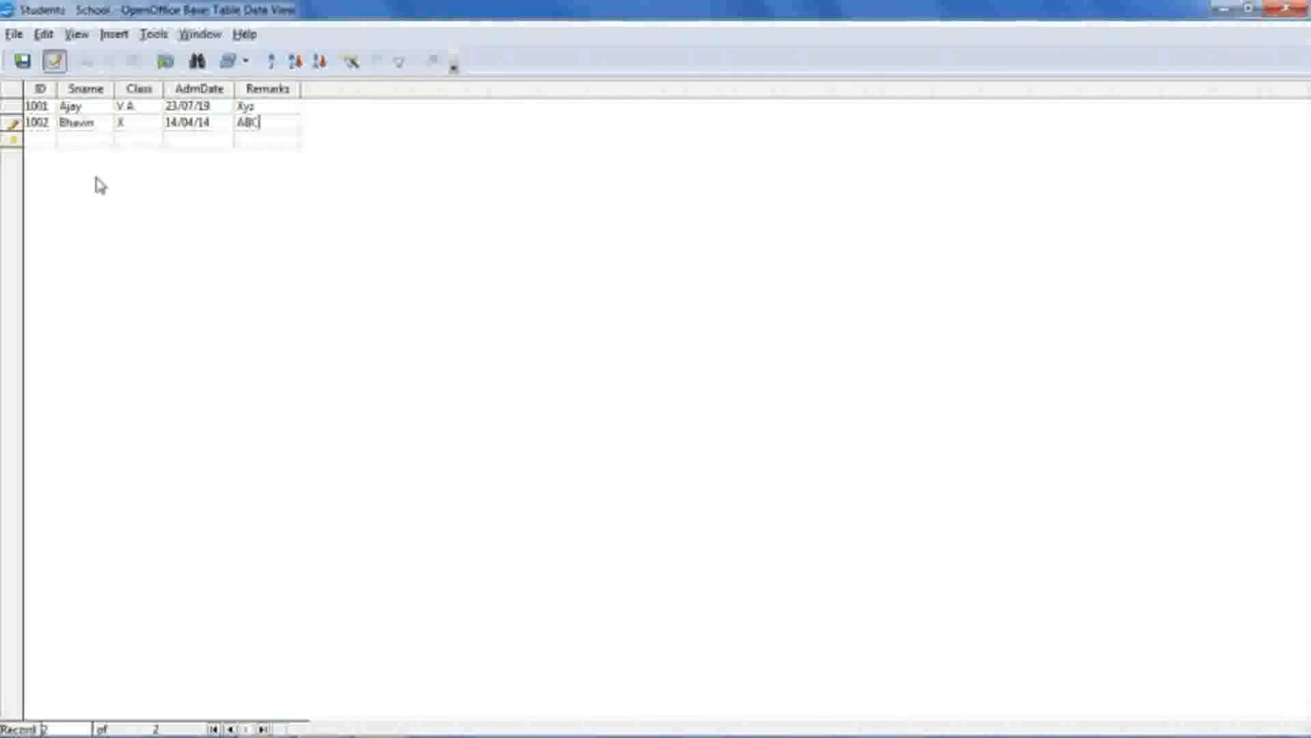
Step: Close the Students table, saving the changed record, and start closing the School database
{"action": "left_click", "coordinate": [1289, 11]}
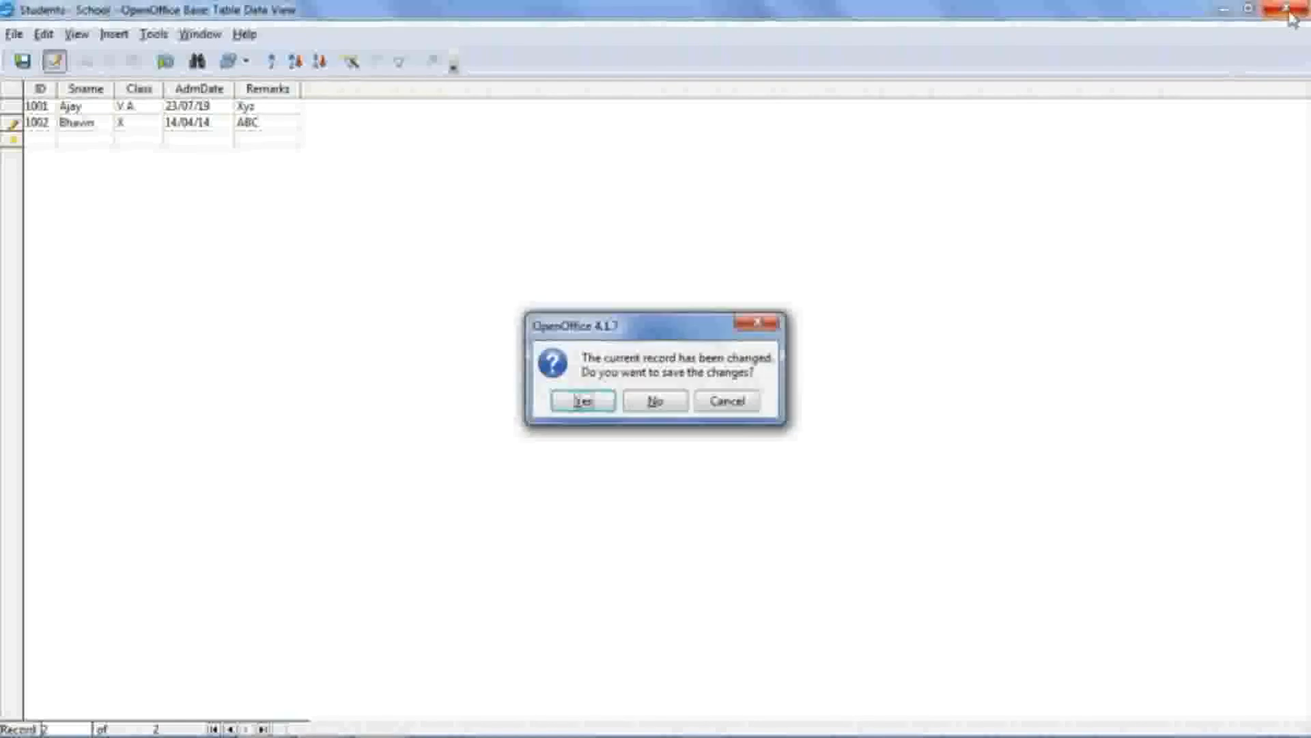
{"action": "left_click", "coordinate": [601, 402]}
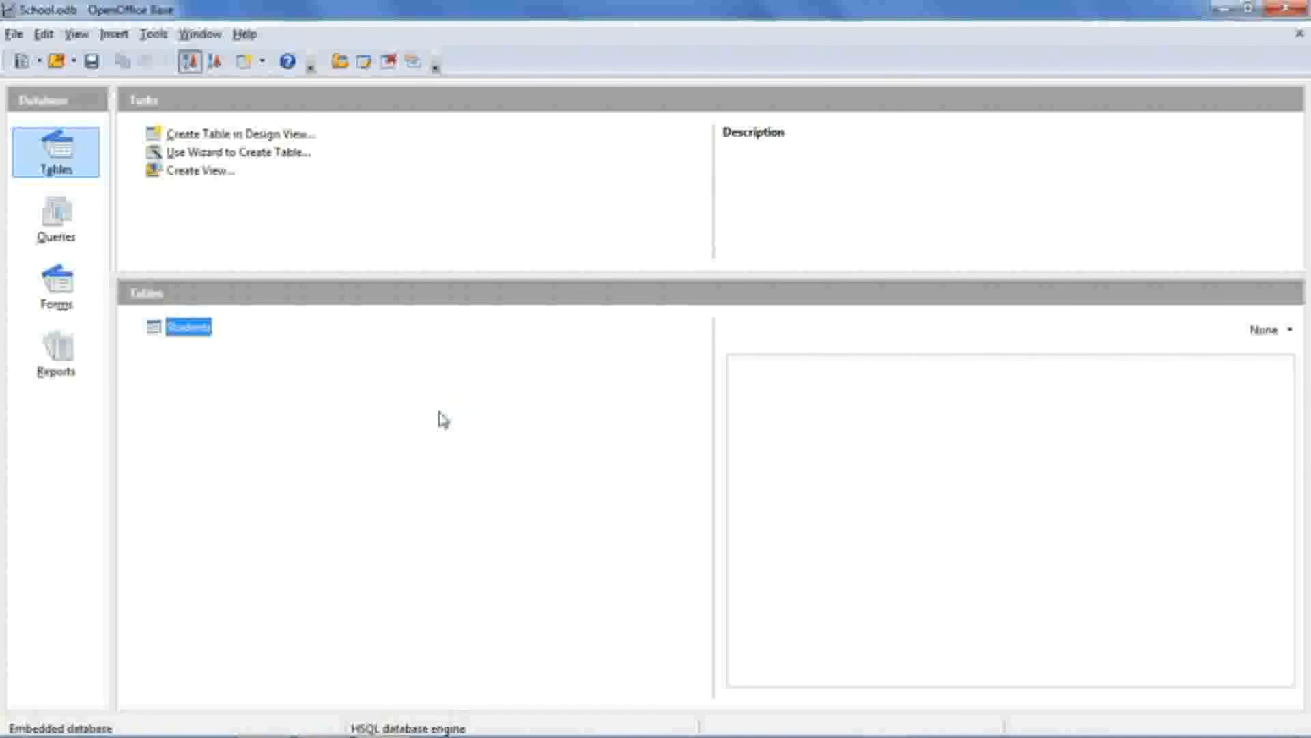
{"action": "left_click", "coordinate": [1289, 11]}
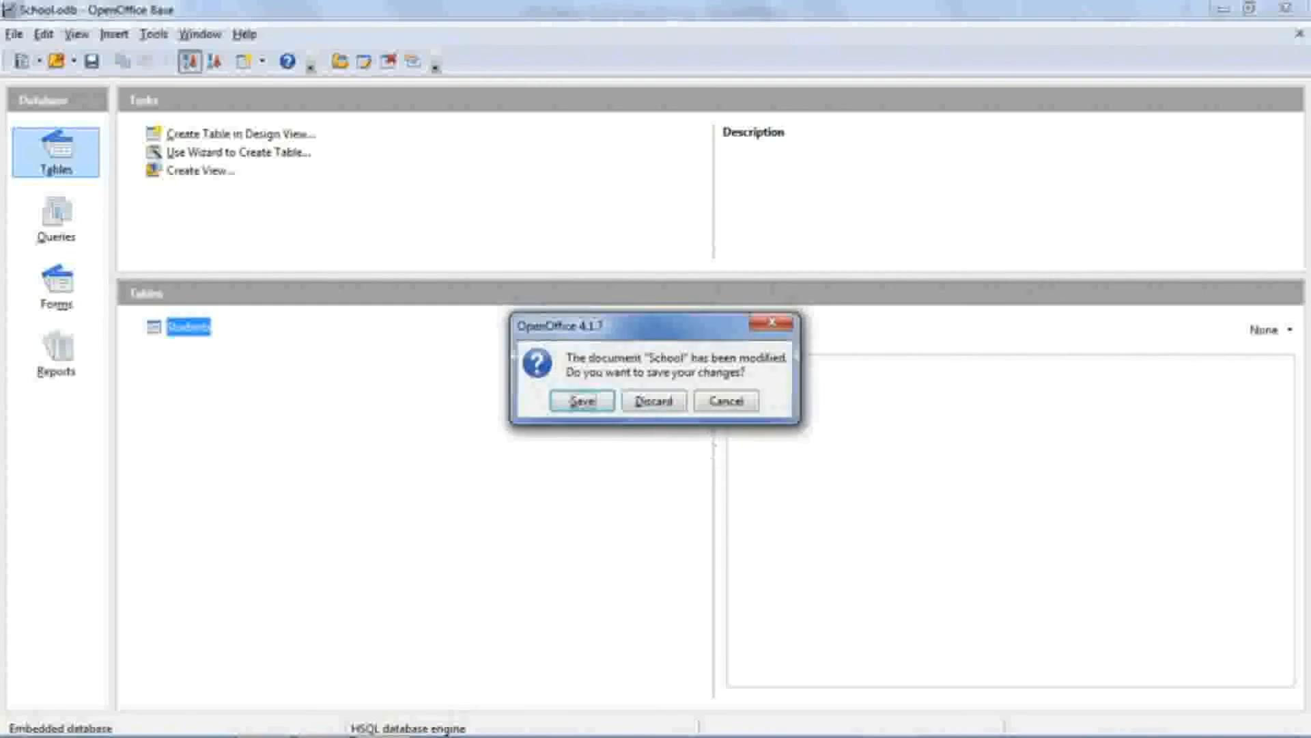
{"action": "left_click", "coordinate": [319, 717]}
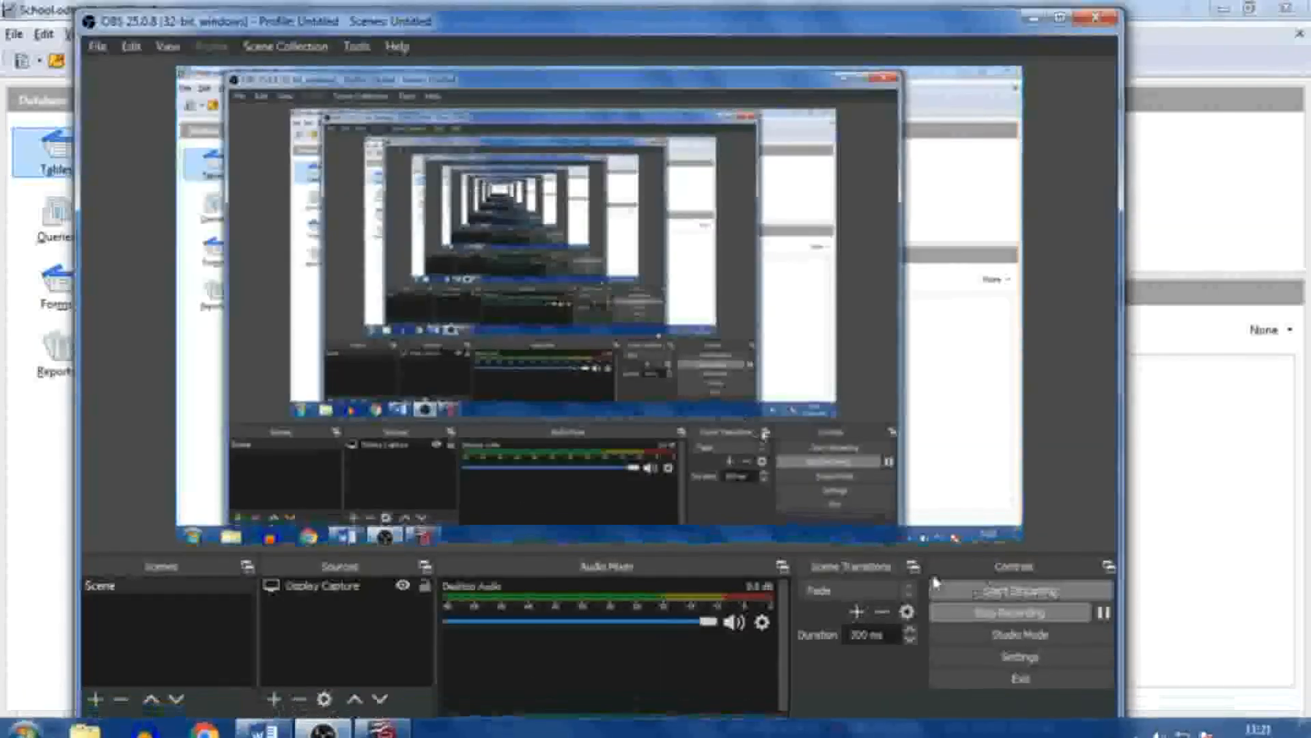